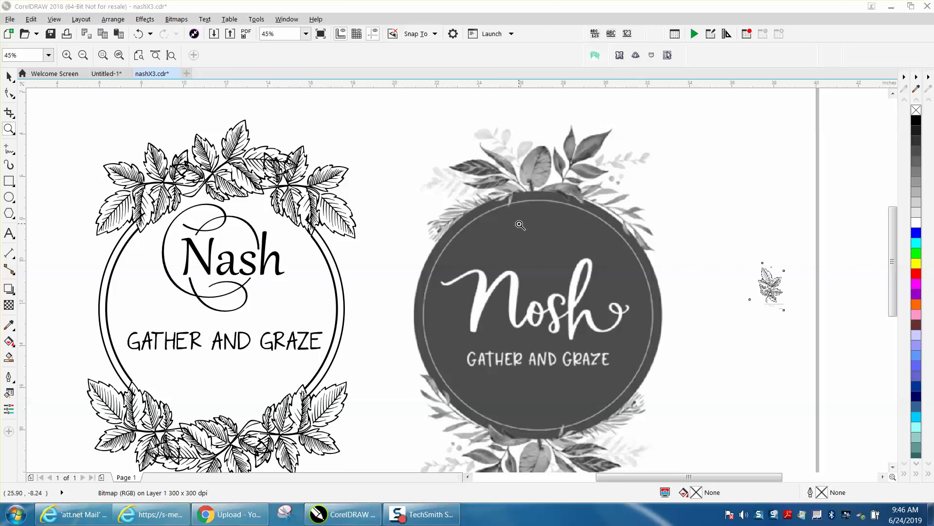
# Zoom in on the Nosh logo's leaf detail, then zoom onto the small leaf bitmap at right
pyautogui.moveTo(513, 141); pyautogui.dragTo(674, 242)
pyautogui.scroll(-2, 617, 242)
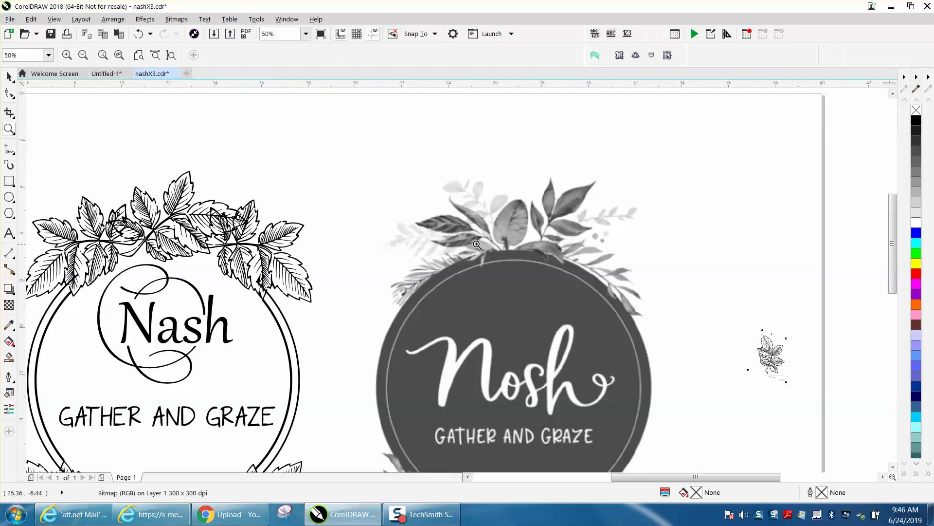
pyautogui.moveTo(439, 212); pyautogui.dragTo(466, 236)
pyautogui.scroll(-3, 466, 237)
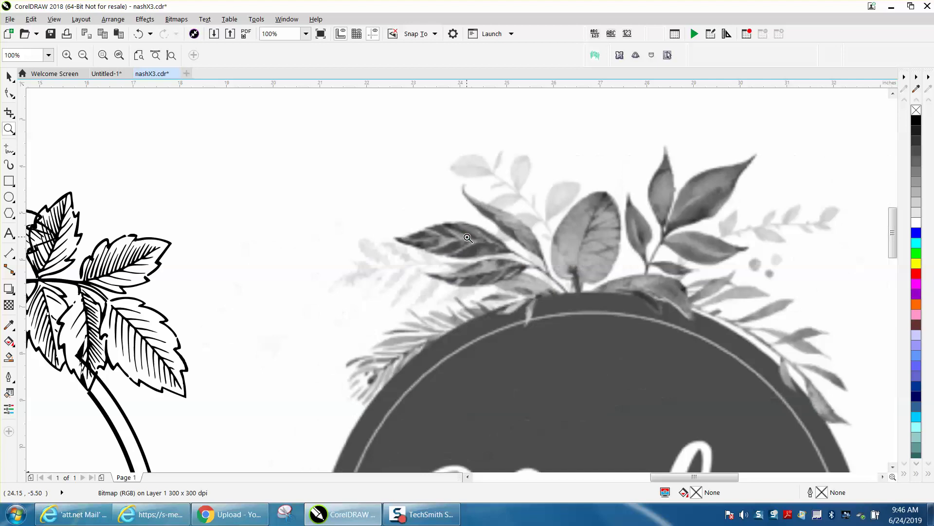
pyautogui.scroll(-1, 467, 238)
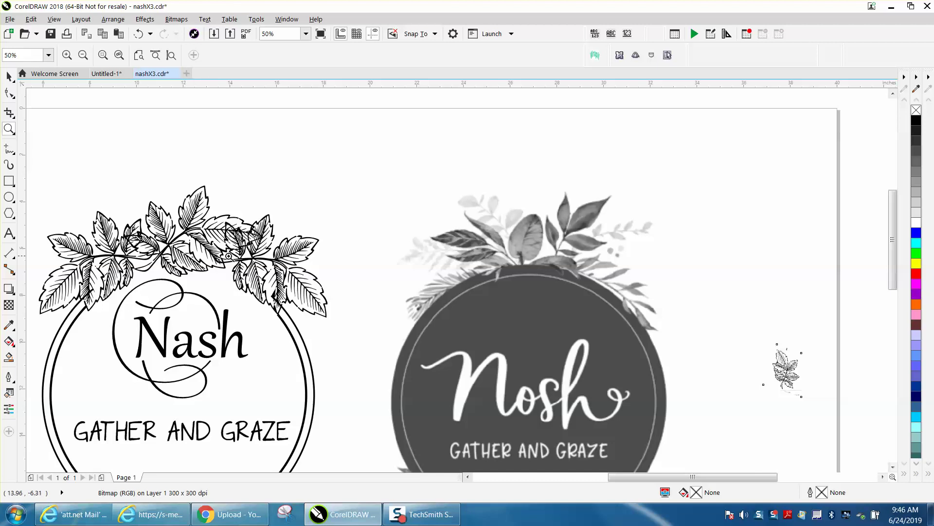
pyautogui.moveTo(755, 335); pyautogui.dragTo(820, 405)
# Select the leaf bitmap and apply Resample with its settings unchanged
pyautogui.click(9, 76)
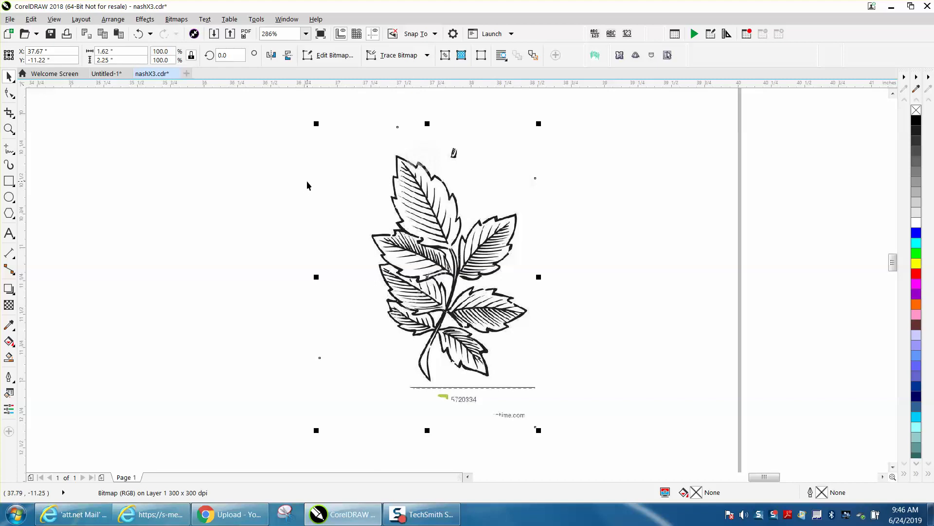
pyautogui.click(175, 19)
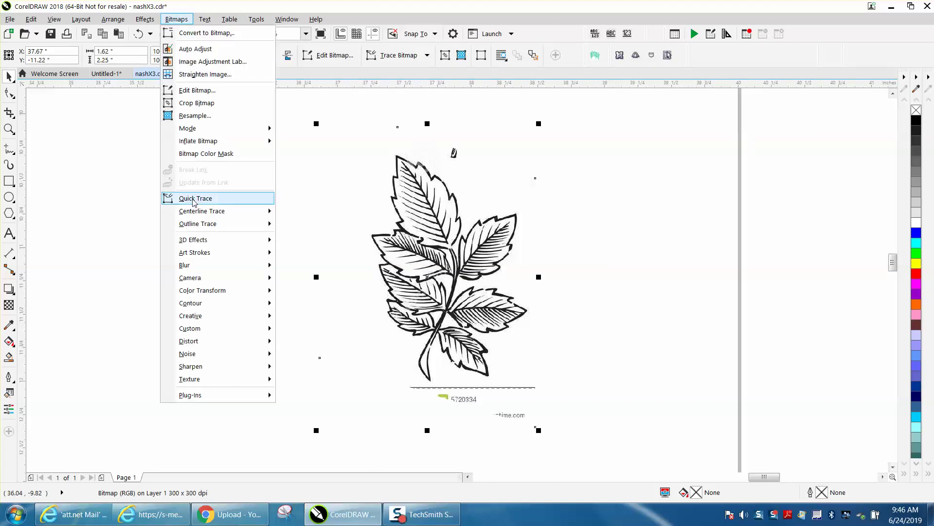
pyautogui.click(203, 116)
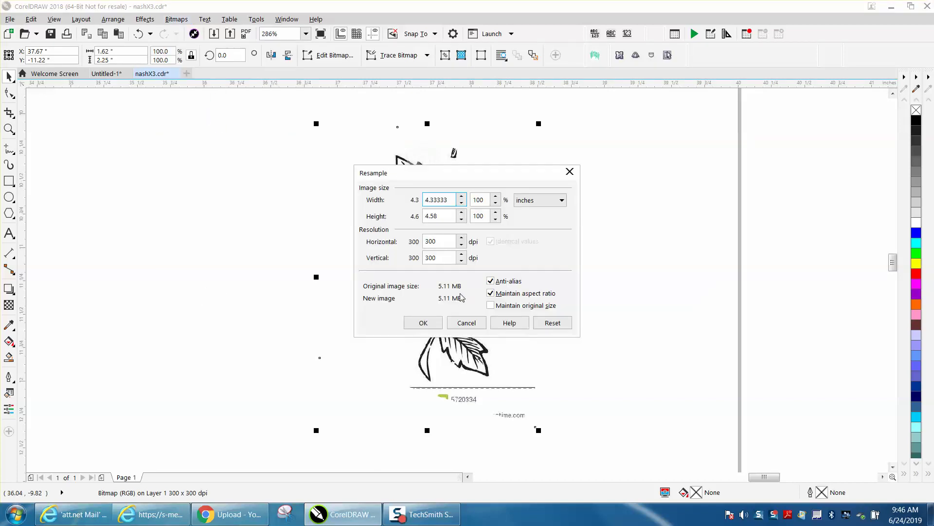
pyautogui.click(428, 323)
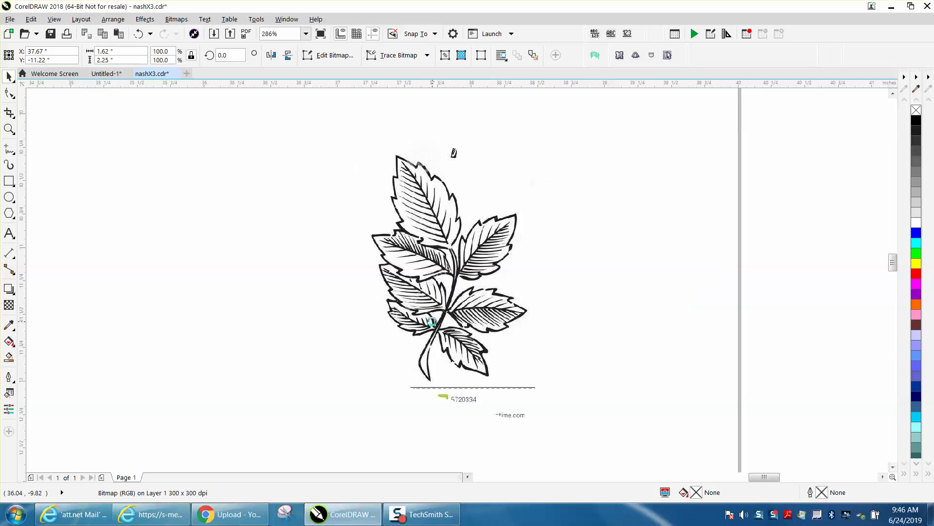
# Convert the leaf to a 600 dpi Black and White (1-bit) bitmap, replacing a grayscale attempt
pyautogui.click(178, 20)
pyautogui.click(190, 32)
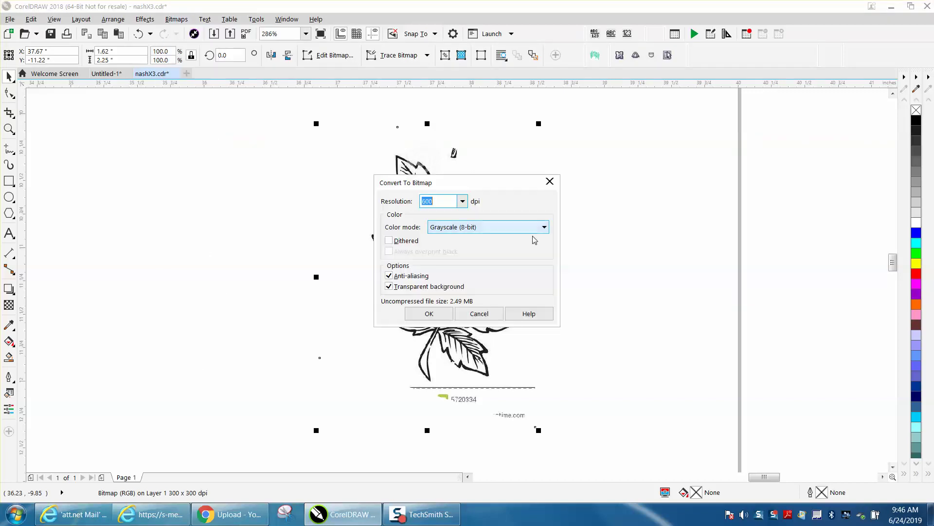
pyautogui.click(437, 314)
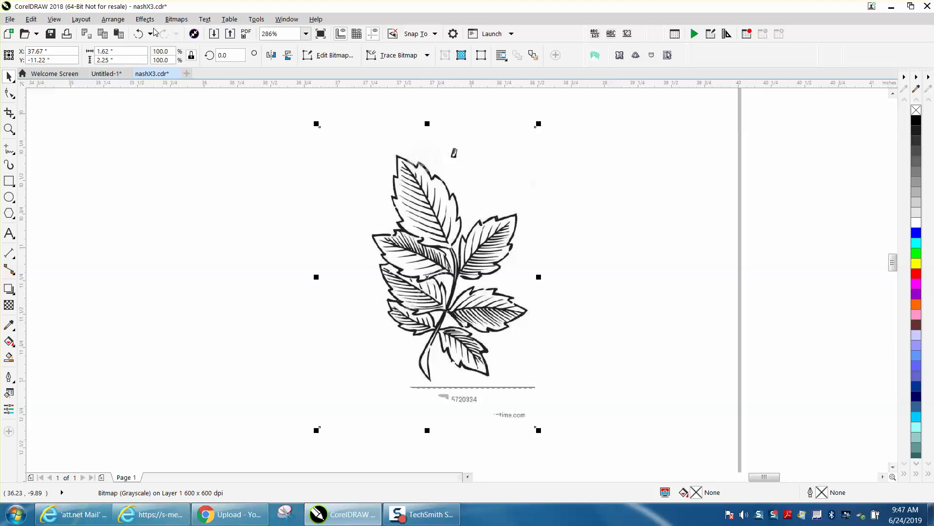
pyautogui.click(138, 33)
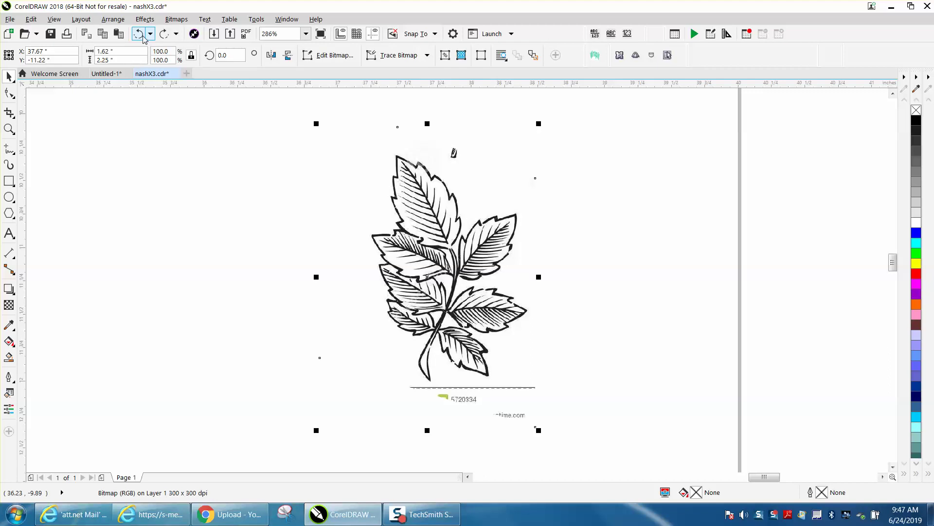
pyautogui.click(177, 19)
pyautogui.click(190, 35)
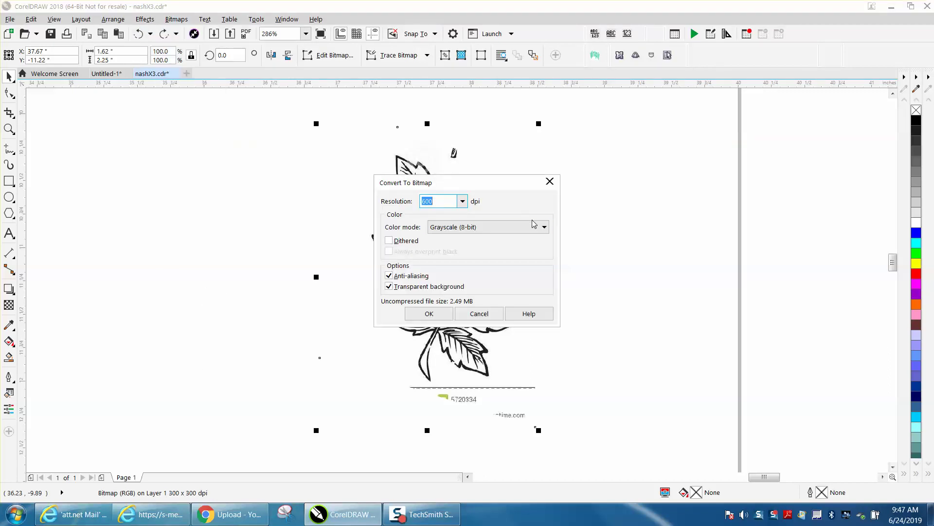
pyautogui.click(533, 224)
pyautogui.click(492, 238)
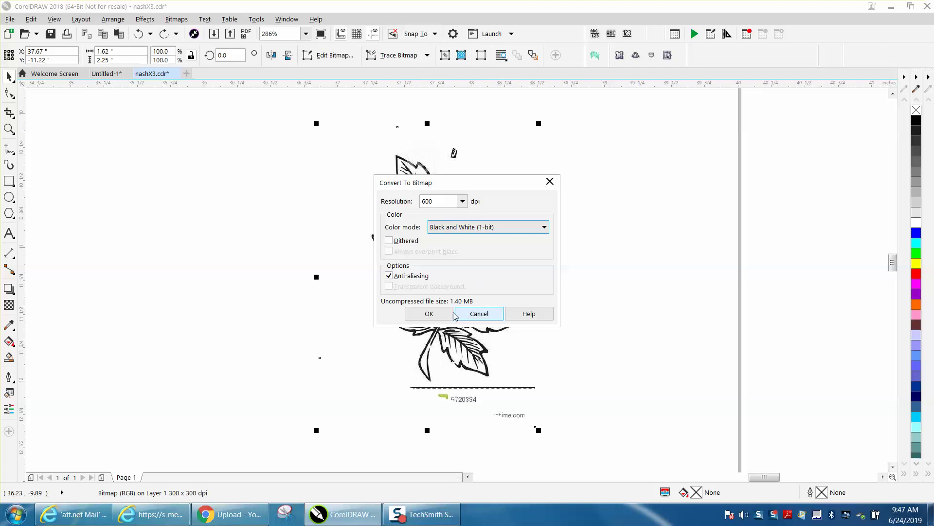
pyautogui.click(450, 314)
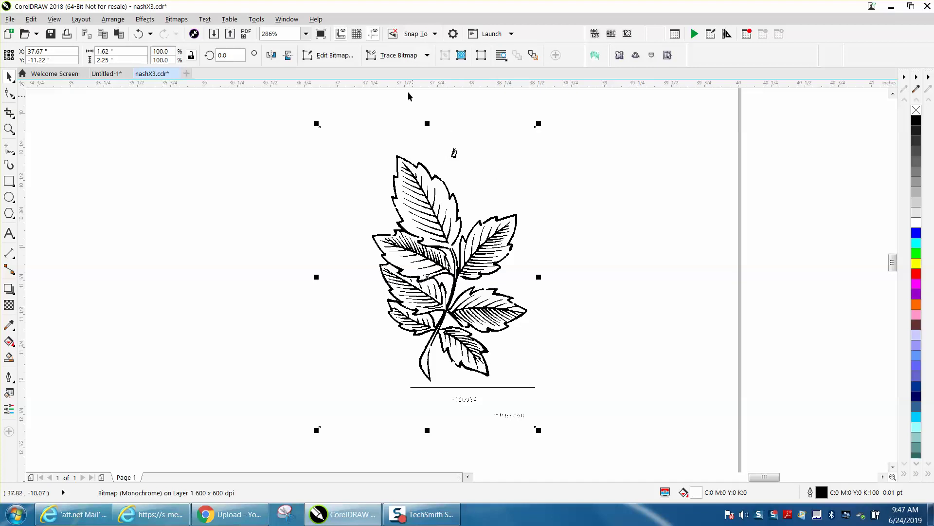
# Trace the leaf bitmap with Outline Trace > Clipart, letting it reduce the bitmap
pyautogui.click(403, 56)
pyautogui.moveTo(403, 96)
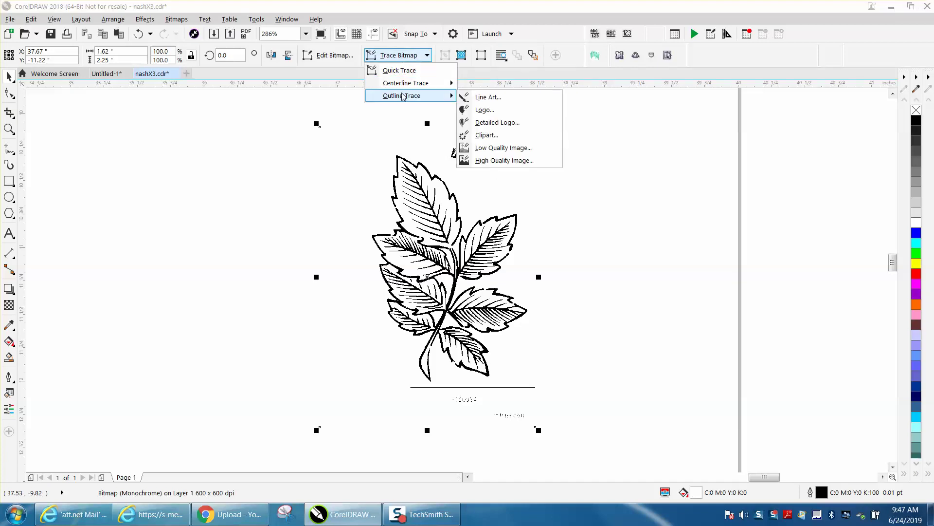
pyautogui.click(486, 136)
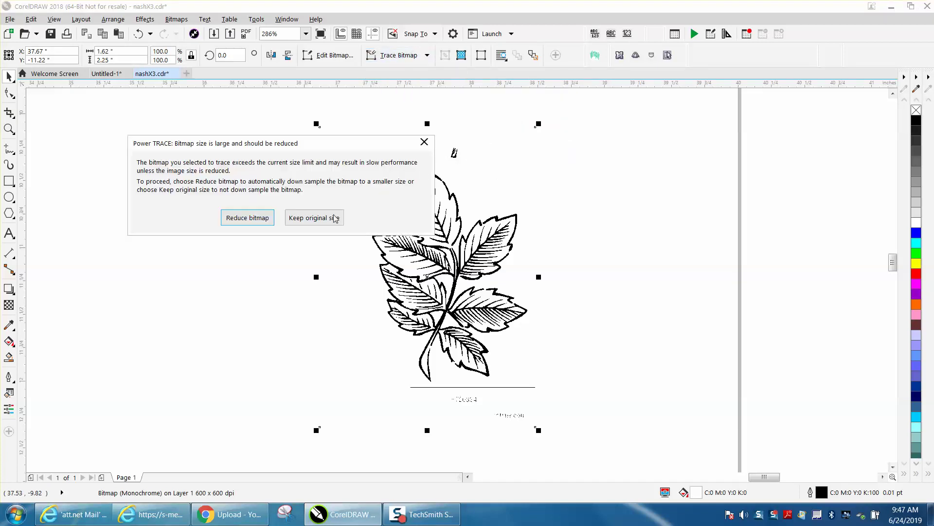
pyautogui.click(264, 220)
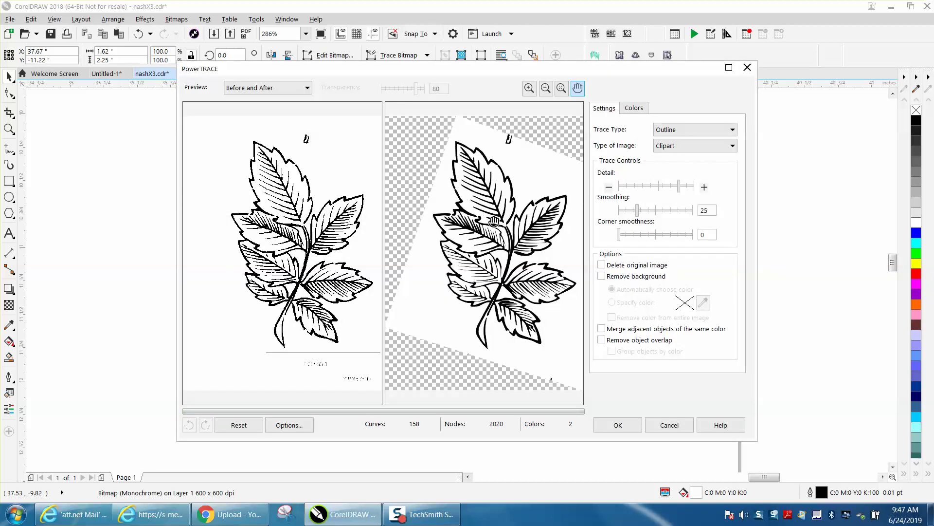
pyautogui.click(618, 425)
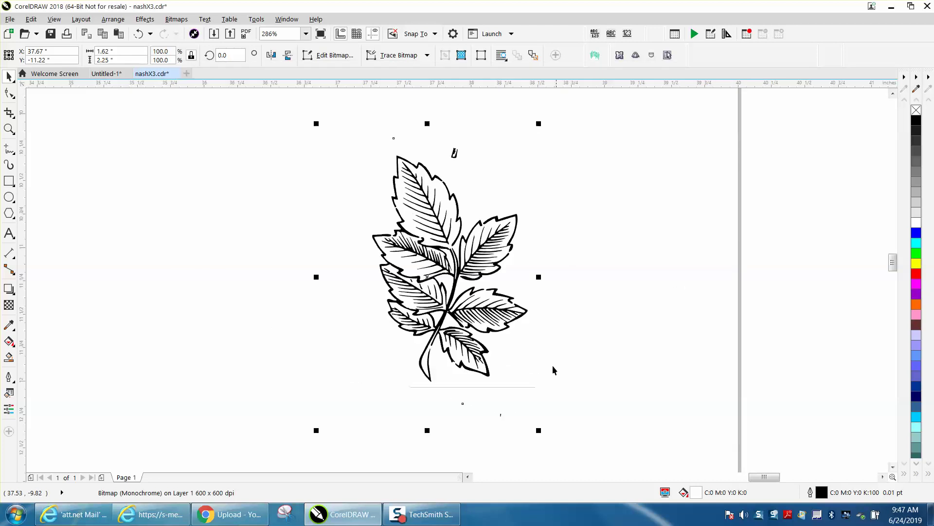
# Delete the original leaf bitmap and put the traced leaf in its place
pyautogui.moveTo(455, 287); pyautogui.dragTo(676, 289)
pyautogui.click(438, 262)
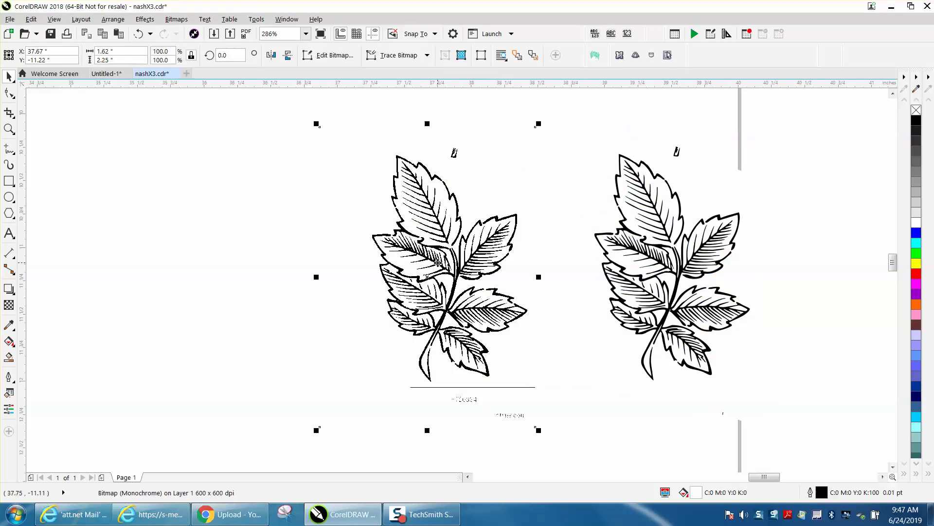
pyautogui.press('Delete')
pyautogui.moveTo(684, 267)
pyautogui.mouseDown()
pyautogui.moveTo(454, 271)
pyautogui.moveTo(437, 264)
pyautogui.mouseUp()
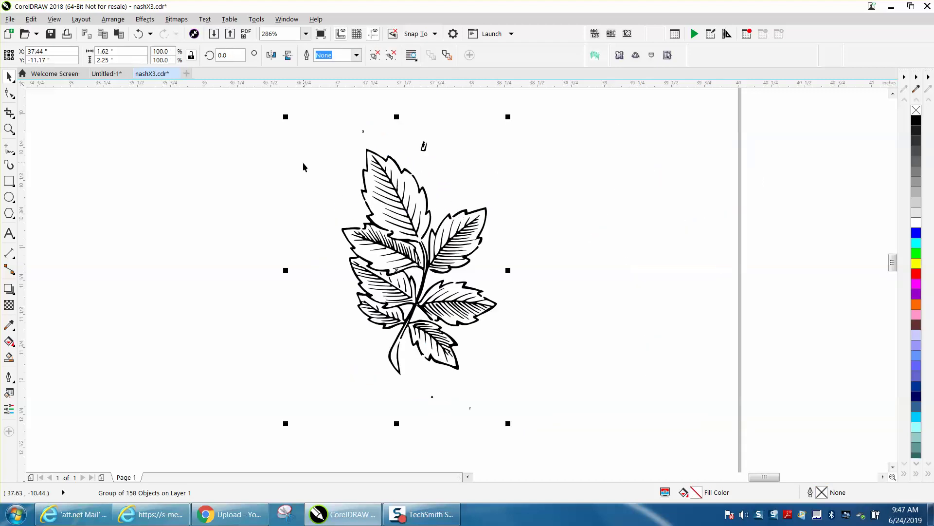
# Ungroup the traced leaf into separate pieces
pyautogui.click(117, 23)
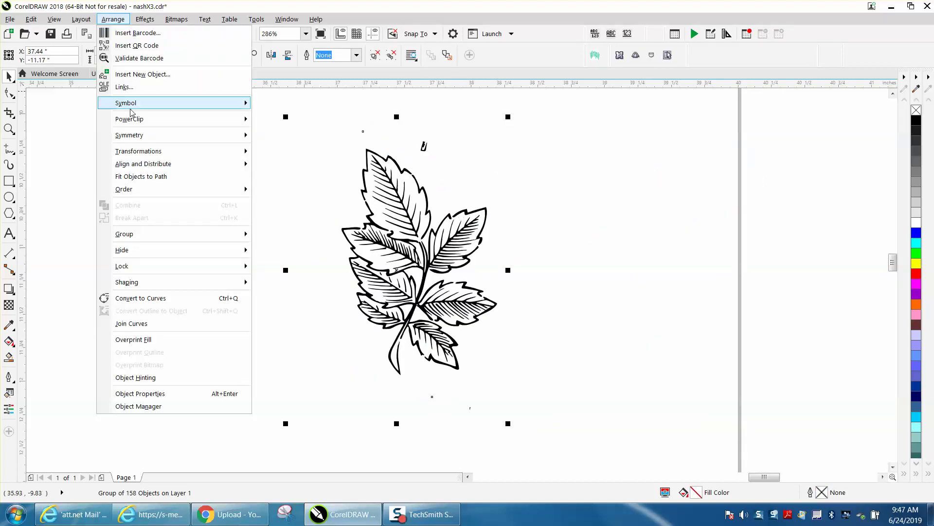
pyautogui.moveTo(141, 233)
pyautogui.click(258, 248)
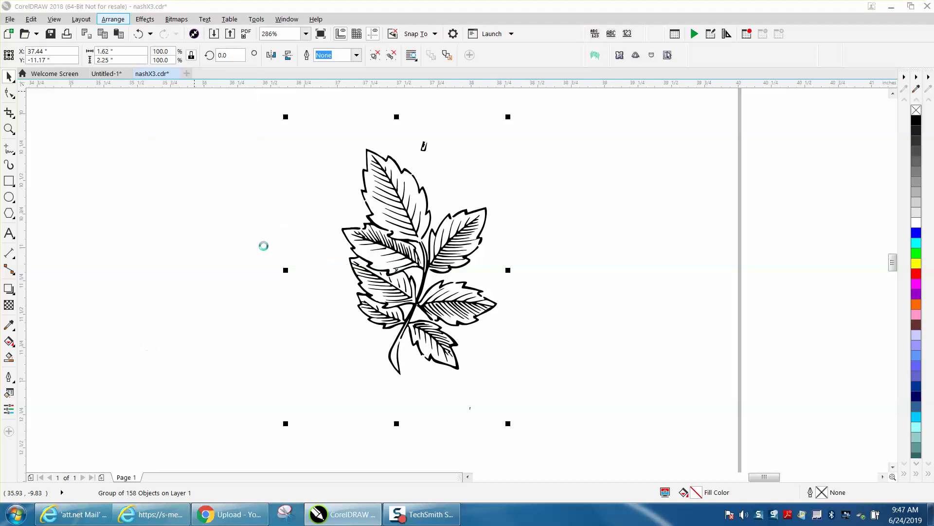
pyautogui.click(262, 240)
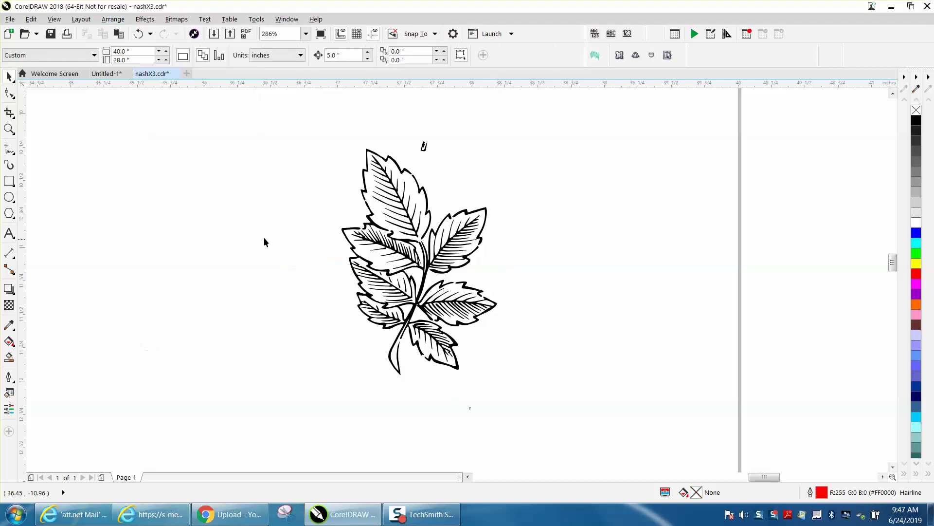
# Delete the tiny stray speck next to the leaf
pyautogui.click(423, 145)
pyautogui.press('Delete')
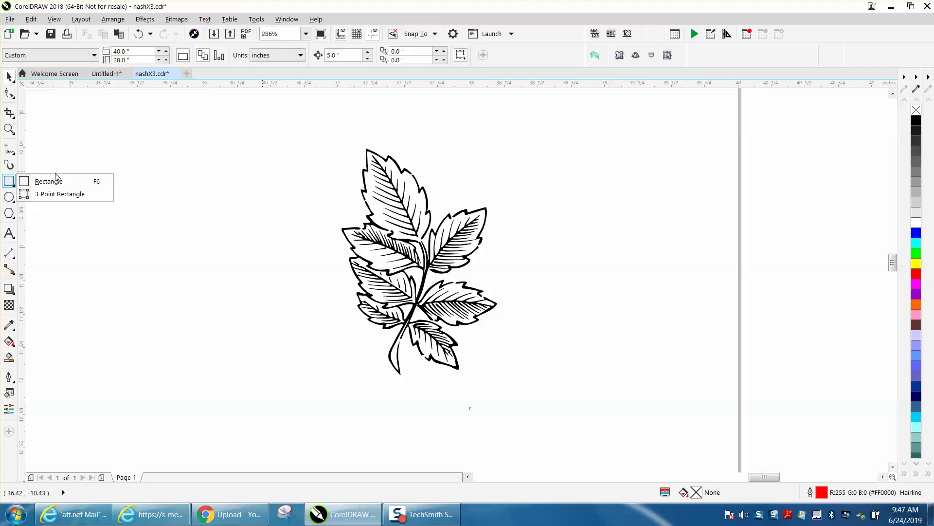
pyautogui.click(55, 180)
# Draw a yellow-filled rectangle around the leaf and send it to the back
pyautogui.moveTo(266, 138); pyautogui.dragTo(597, 392)
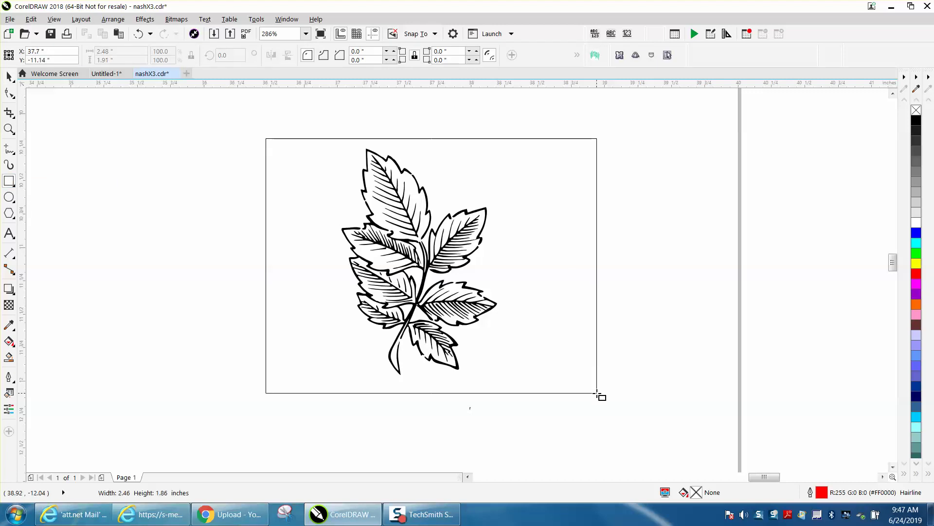
pyautogui.click(917, 264)
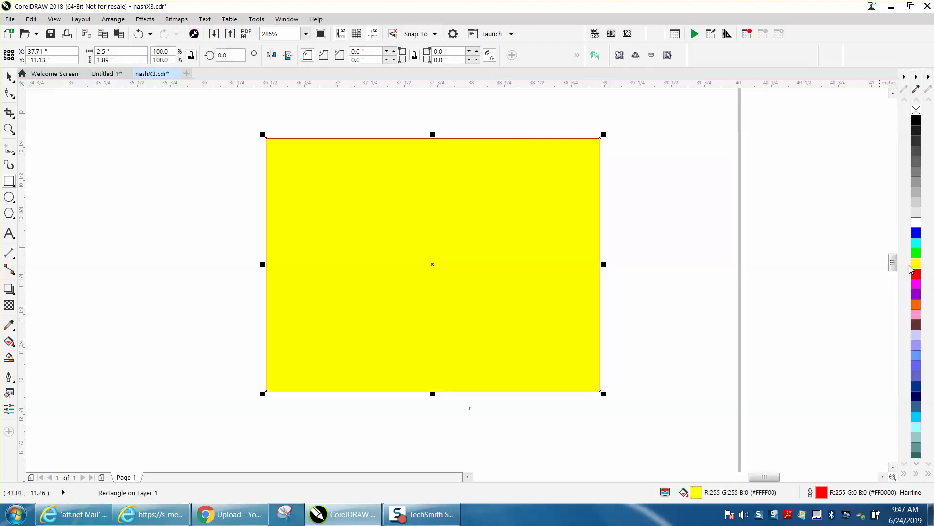
pyautogui.hotkey('shift', 'pagedown')
pyautogui.click(9, 77)
# Delete the white background scraps behind the leaf so the yellow shows through
pyautogui.click(199, 145)
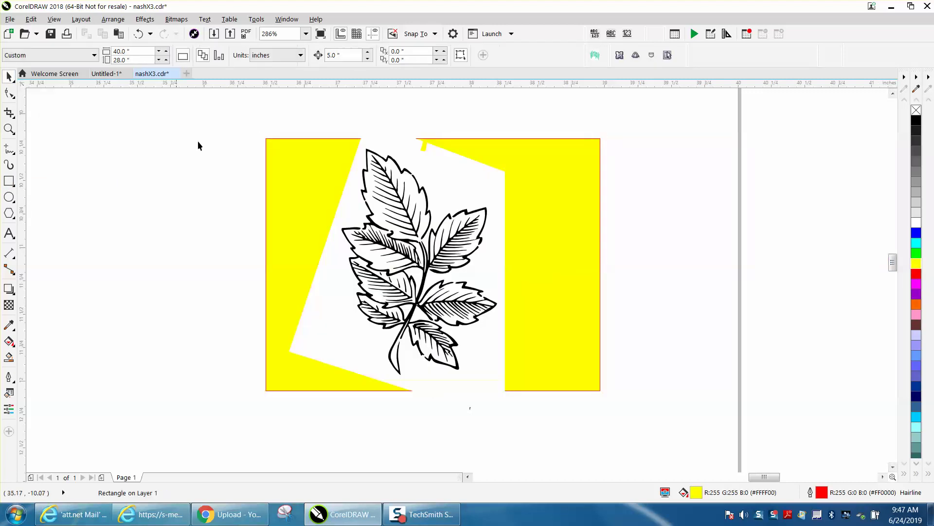
pyautogui.click(447, 165)
pyautogui.press('Delete')
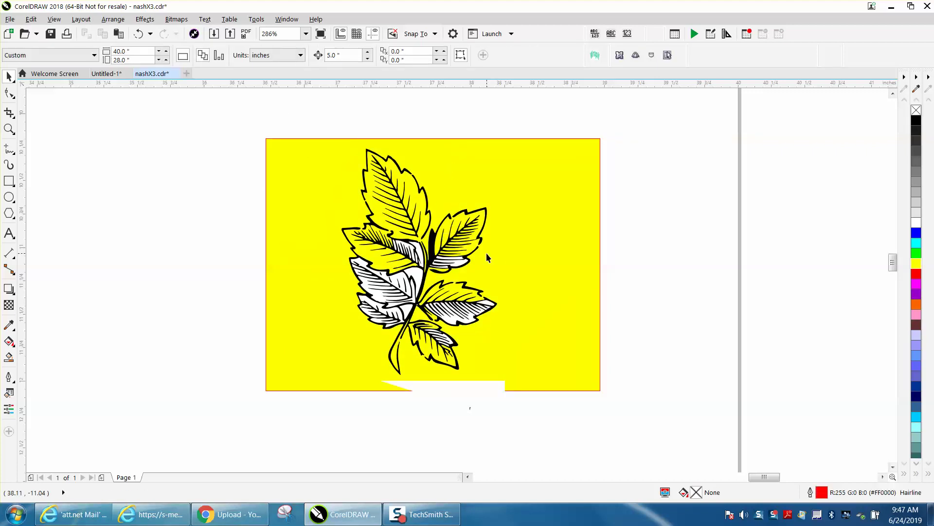
pyautogui.click(138, 34)
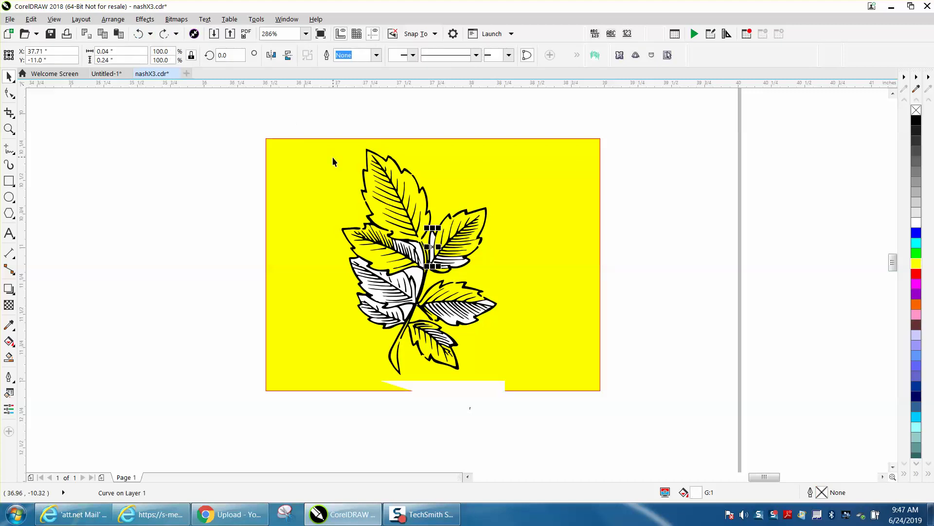
pyautogui.click(490, 396)
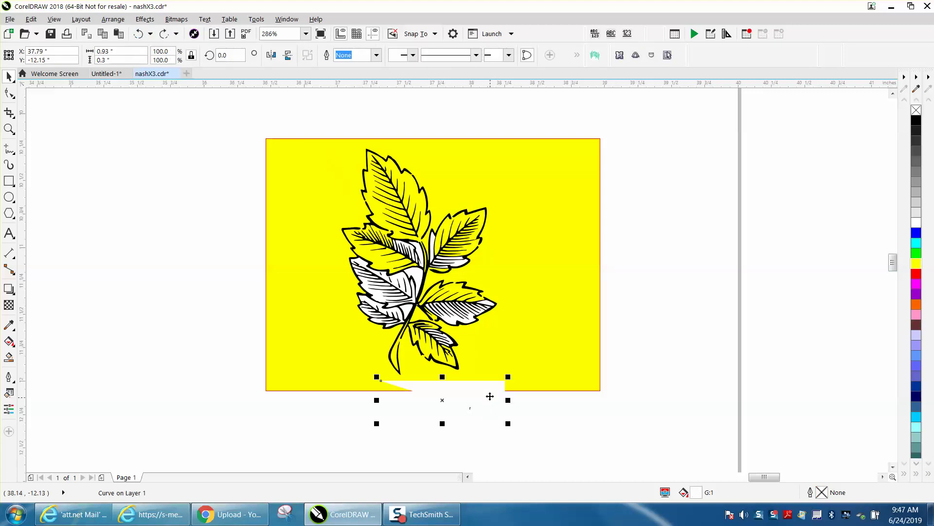
pyautogui.press('Delete')
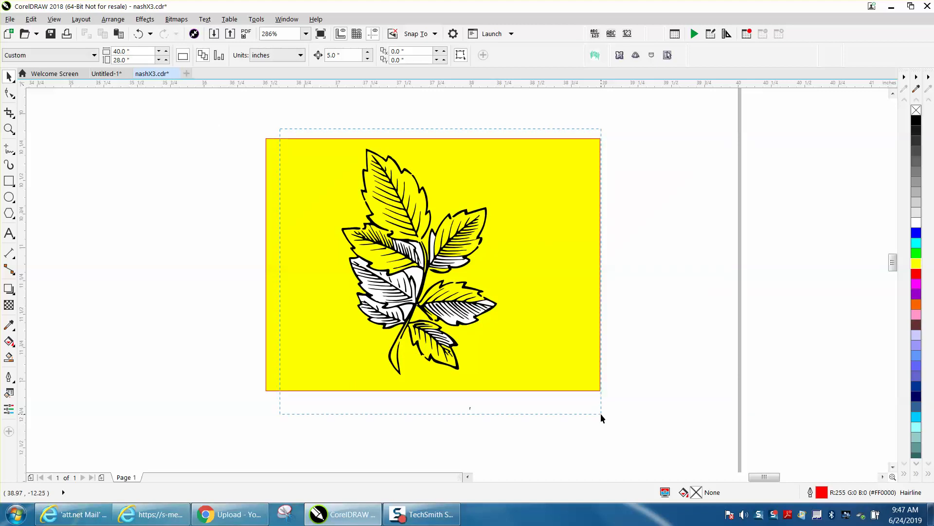
# Delete the stray dotted trace fragments around the backdrop, nudging the yellow rectangle slightly
pyautogui.moveTo(601, 413); pyautogui.dragTo(601, 413)
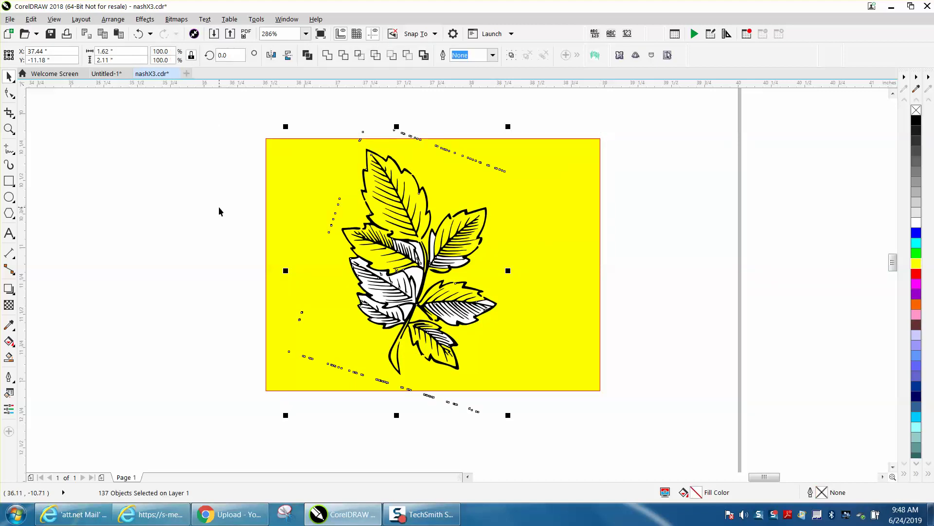
pyautogui.press('Delete')
pyautogui.moveTo(346, 369); pyautogui.dragTo(345, 369)
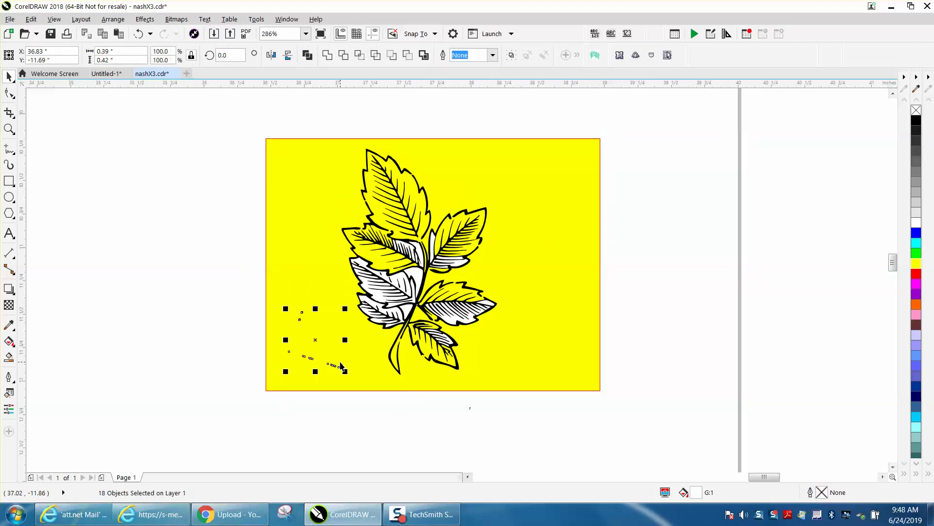
pyautogui.press('Delete')
pyautogui.click(328, 181)
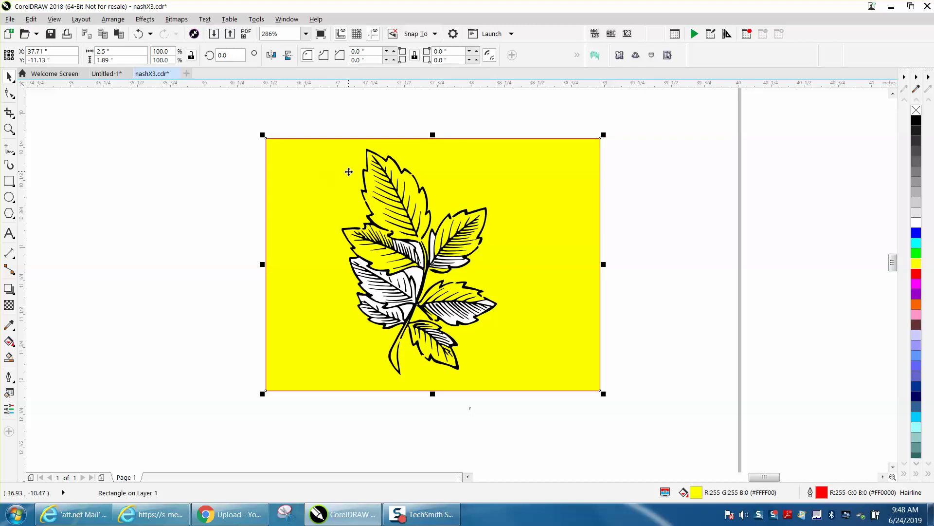
pyautogui.moveTo(458, 171)
pyautogui.mouseDown()
pyautogui.moveTo(481, 182)
pyautogui.moveTo(462, 169)
pyautogui.mouseUp()
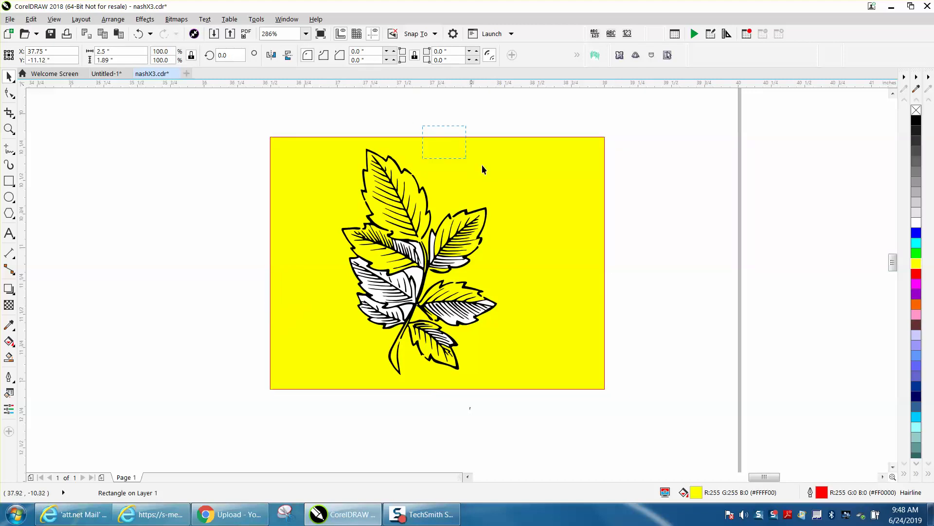
pyautogui.moveTo(537, 191); pyautogui.dragTo(537, 191)
pyautogui.press('Delete')
# Reposition the yellow rectangle down and right, then select the whole leaf drawing
pyautogui.moveTo(514, 238)
pyautogui.mouseDown()
pyautogui.moveTo(590, 310)
pyautogui.moveTo(519, 226)
pyautogui.moveTo(527, 235)
pyautogui.mouseUp()
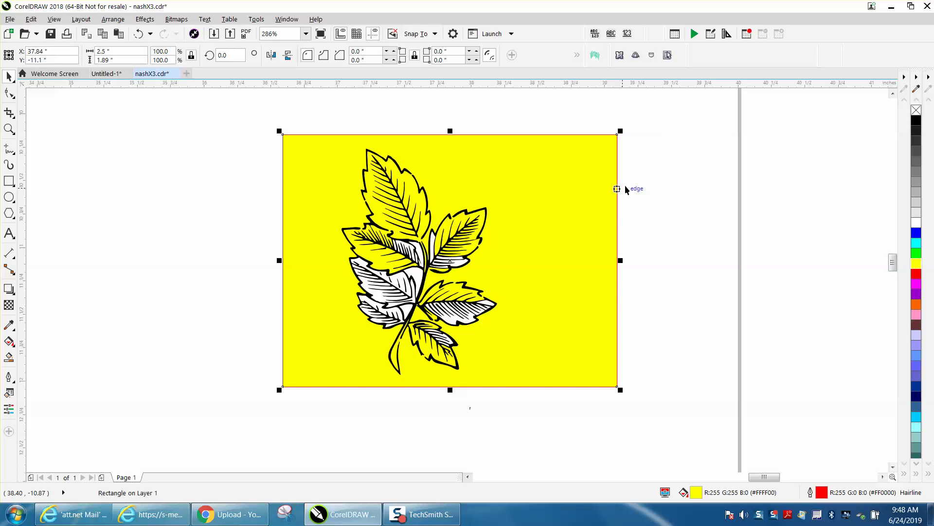
pyautogui.moveTo(632, 181); pyautogui.dragTo(570, 278)
pyautogui.moveTo(503, 307); pyautogui.dragTo(499, 329)
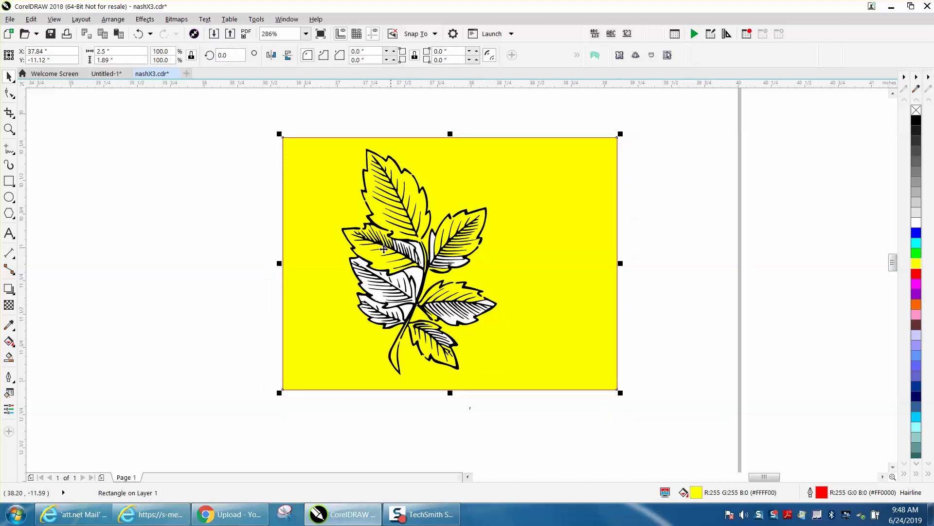
pyautogui.moveTo(333, 124); pyautogui.dragTo(340, 242)
pyautogui.moveTo(542, 422); pyautogui.dragTo(542, 423)
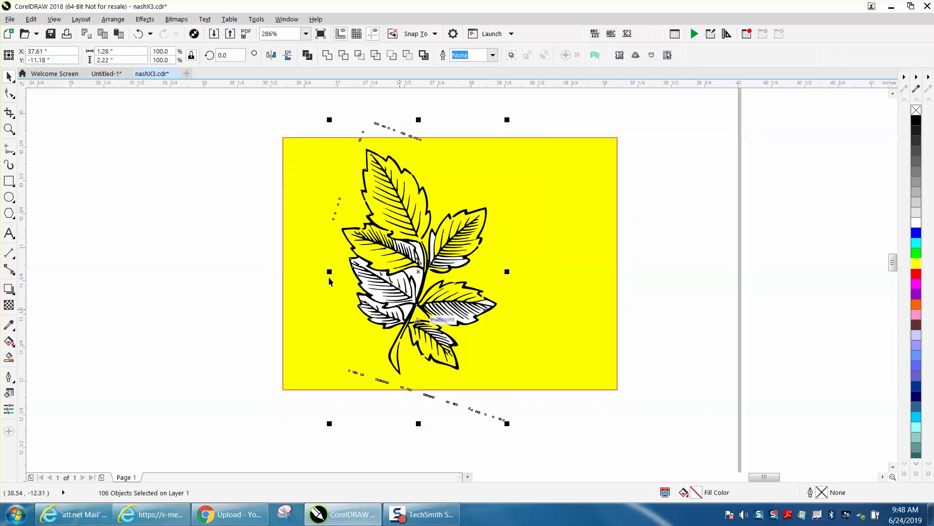
pyautogui.click(30, 19)
# Start a new Find Objects search filtered on a specific uniform colour fill
pyautogui.moveTo(57, 223)
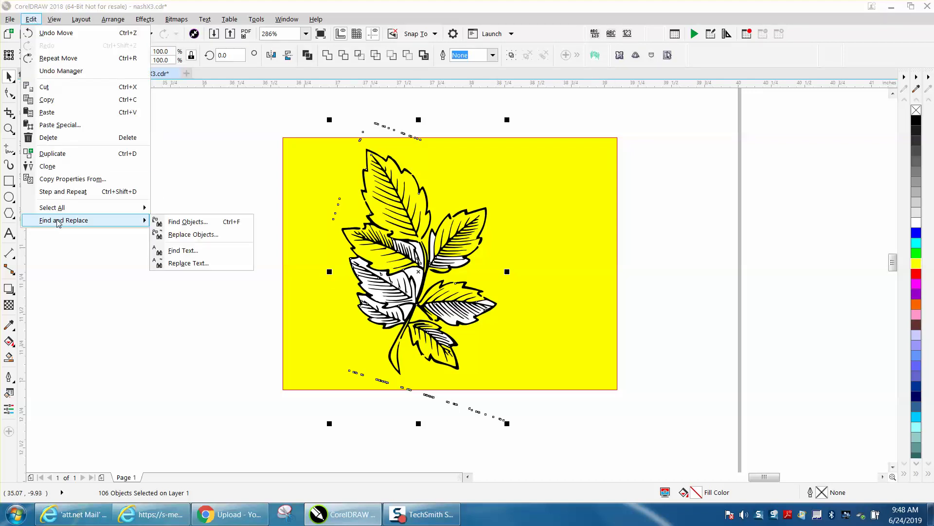
pyautogui.click(197, 225)
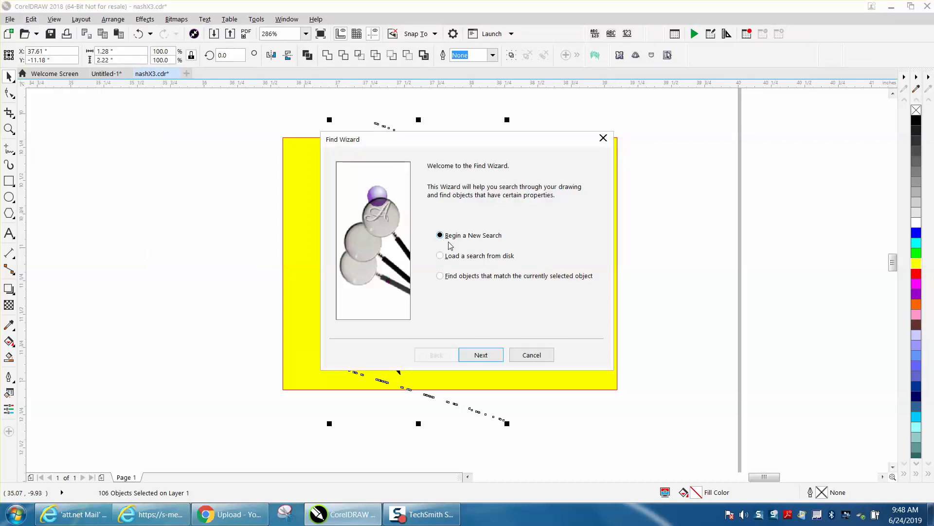
pyautogui.click(494, 359)
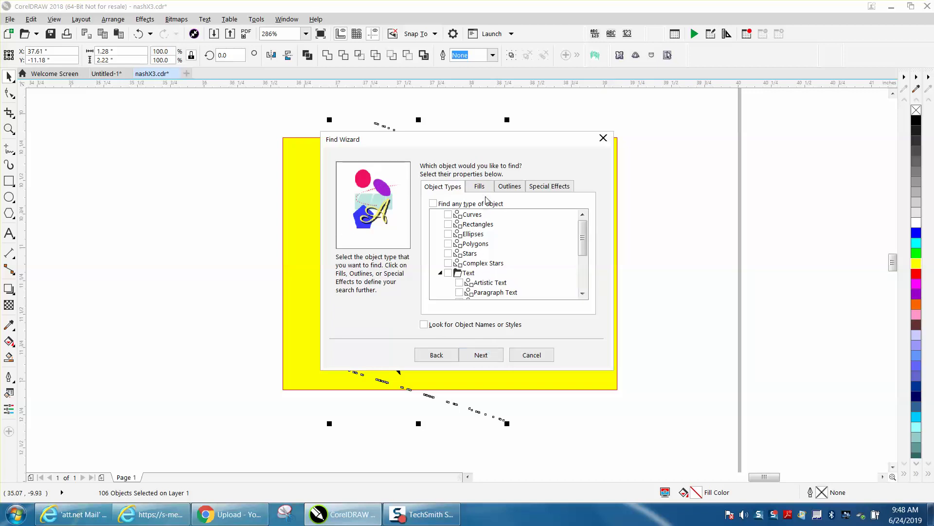
pyautogui.click(480, 186)
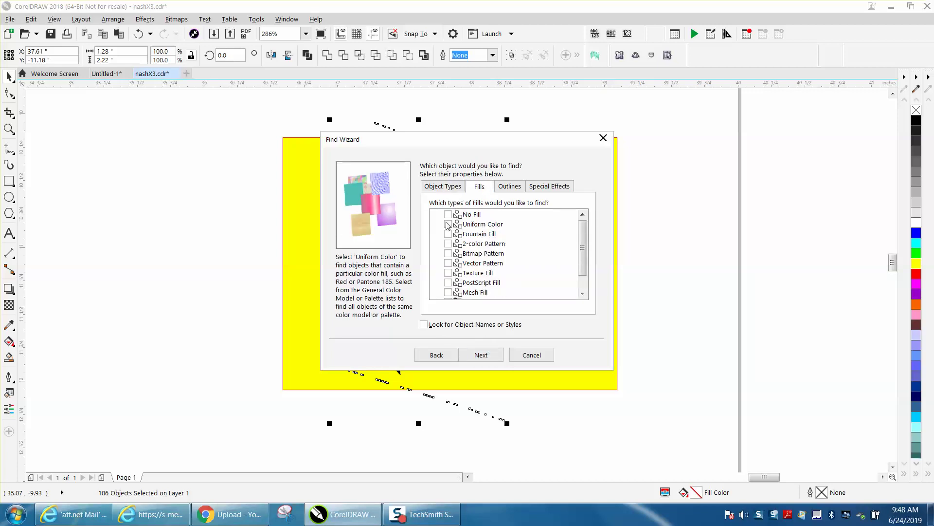
pyautogui.click(480, 355)
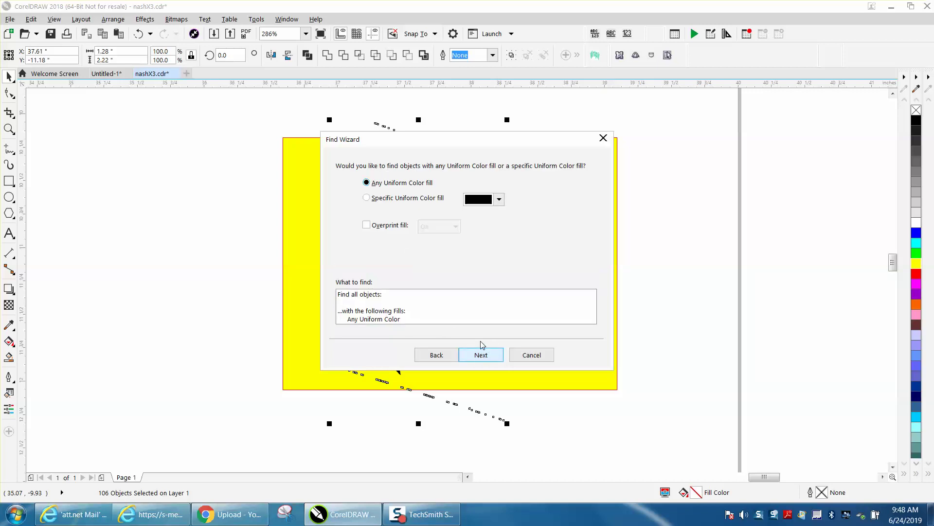
pyautogui.click(366, 198)
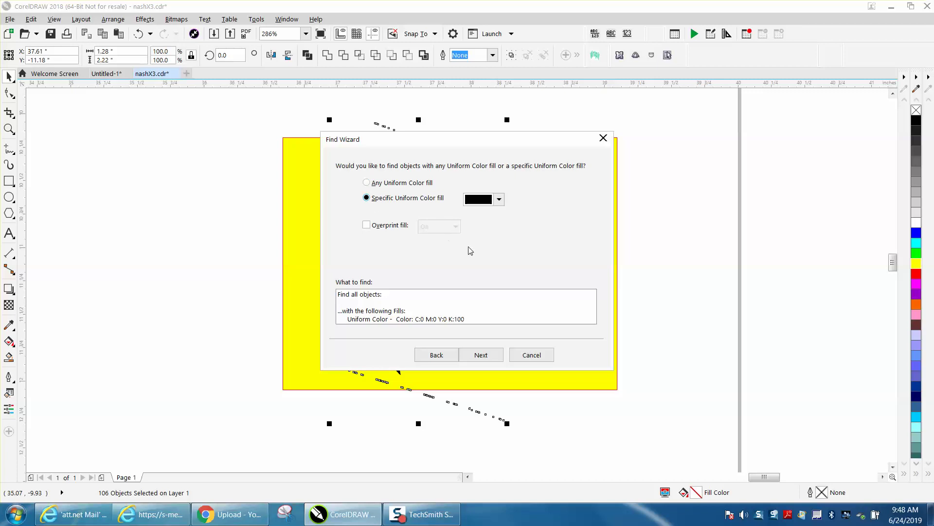
# Sample the leaves' white as the search colour and select all 99 matching objects
pyautogui.moveTo(509, 144); pyautogui.dragTo(688, 143)
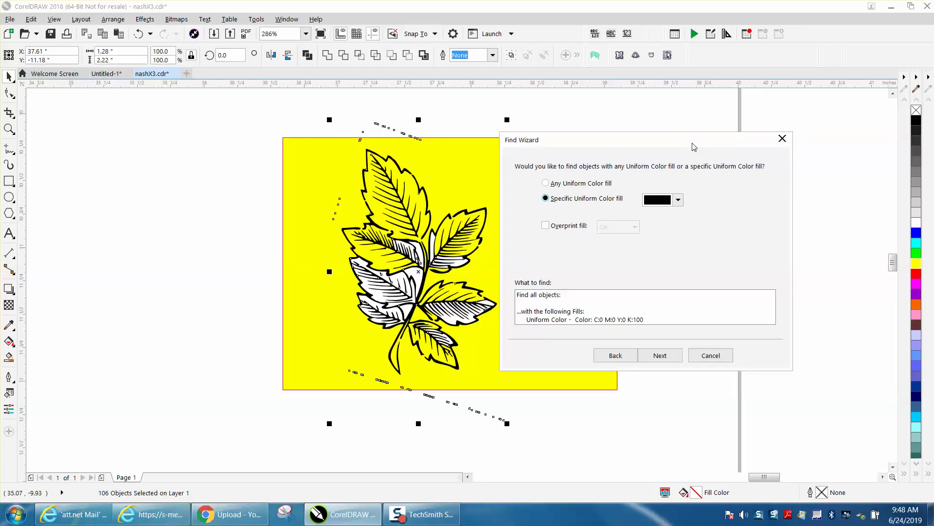
pyautogui.click(679, 203)
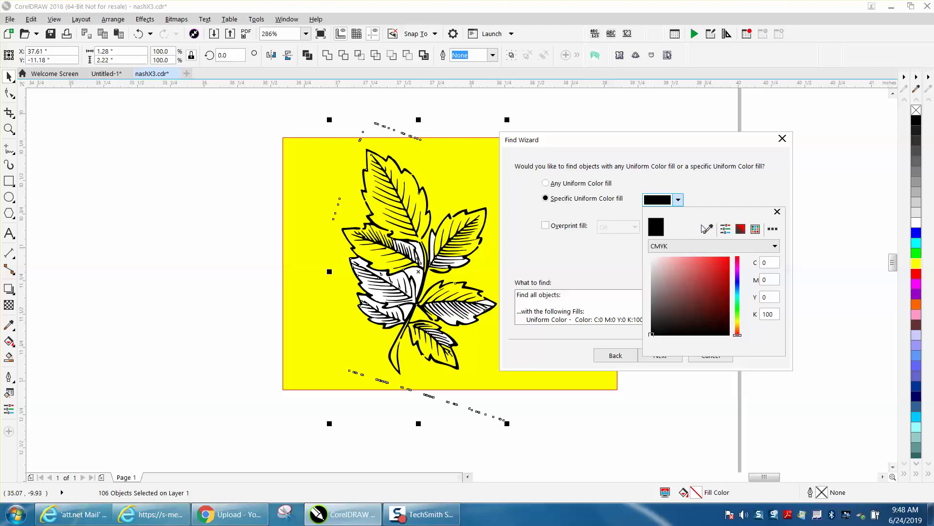
pyautogui.click(709, 229)
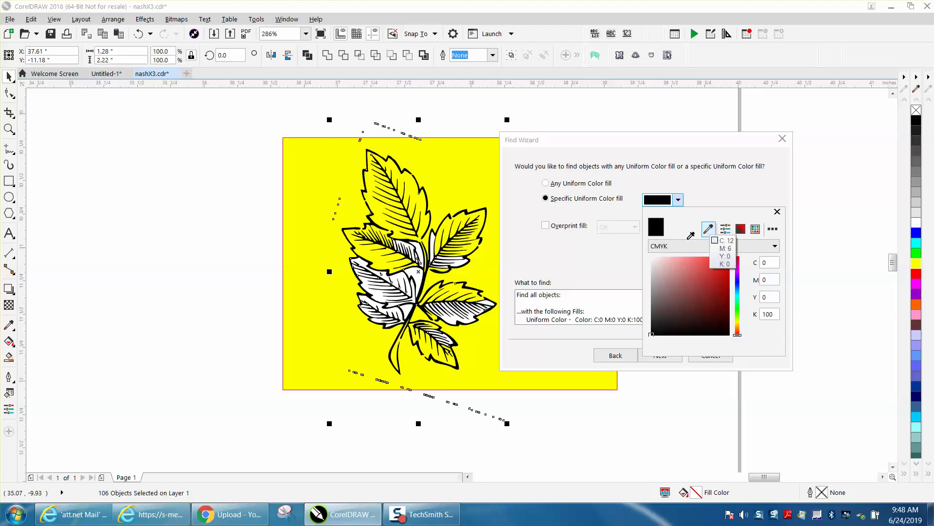
pyautogui.click(419, 276)
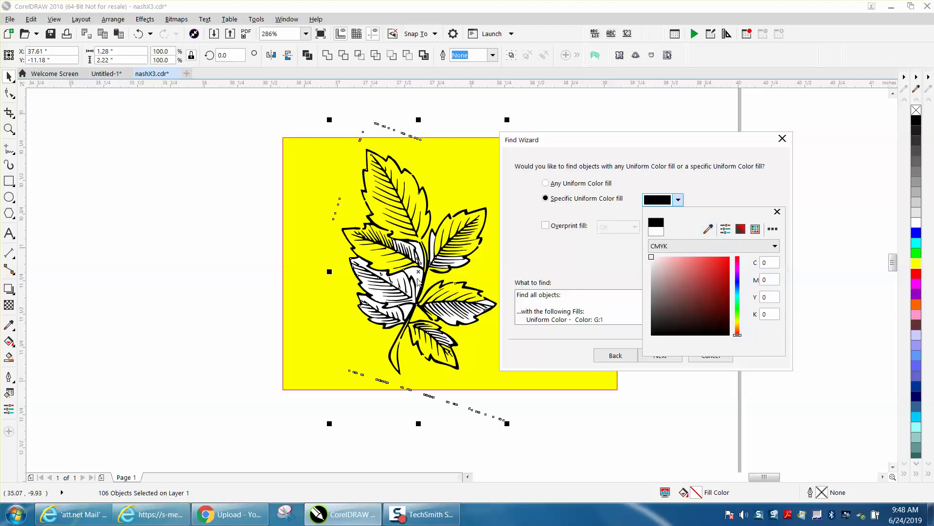
pyautogui.click(667, 361)
pyautogui.click(660, 356)
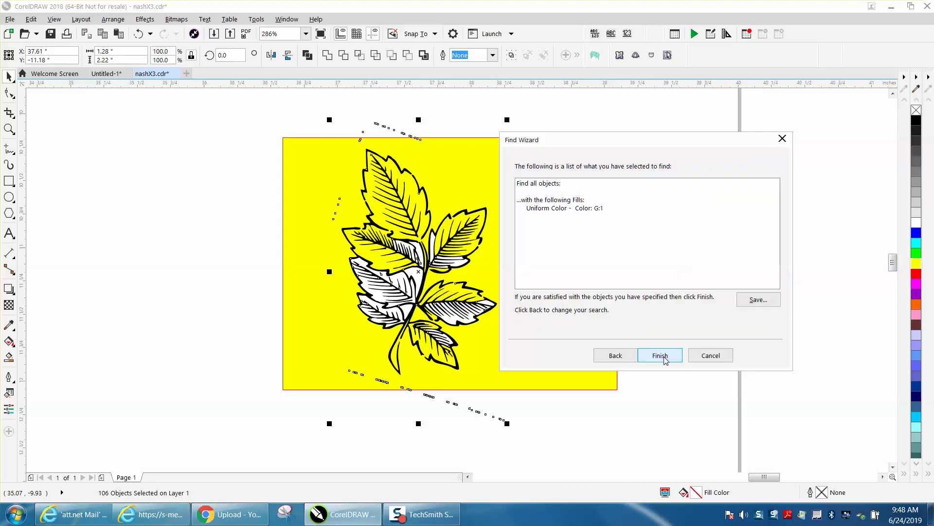
pyautogui.click(660, 355)
pyautogui.click(496, 258)
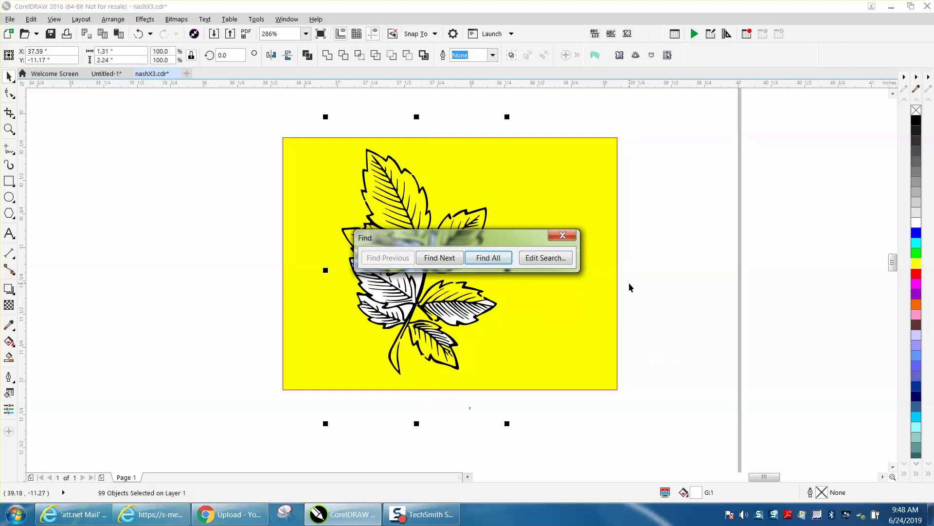
# Close the Find results and widen the yellow backdrop to the right
pyautogui.click(573, 239)
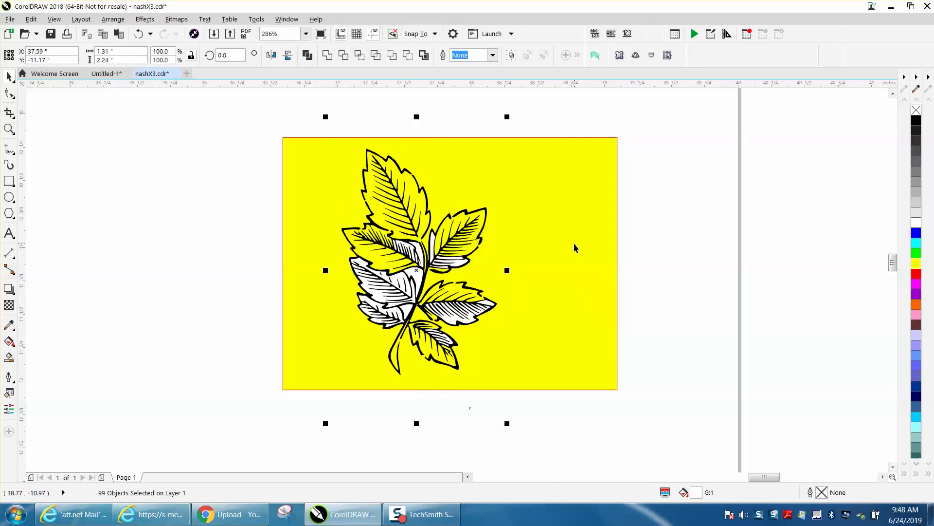
pyautogui.scroll(-3, 624, 248)
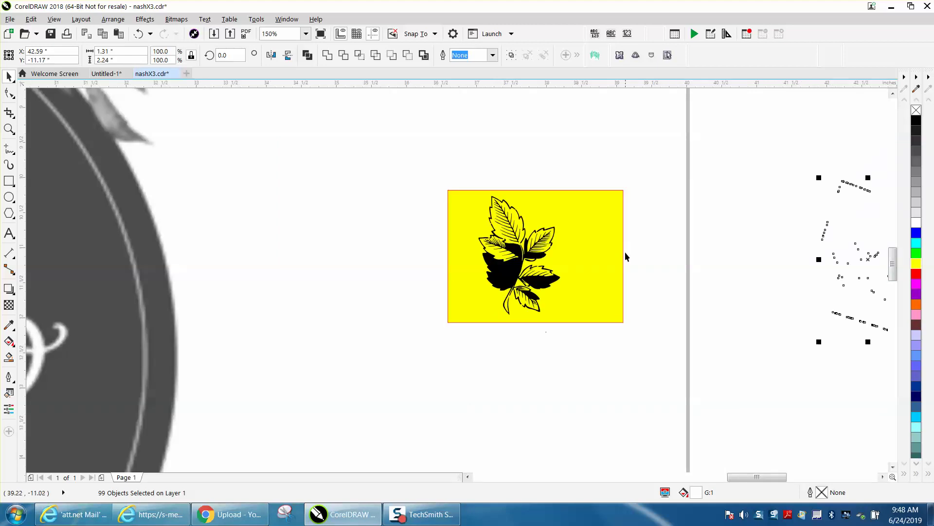
pyautogui.scroll(-2, 626, 256)
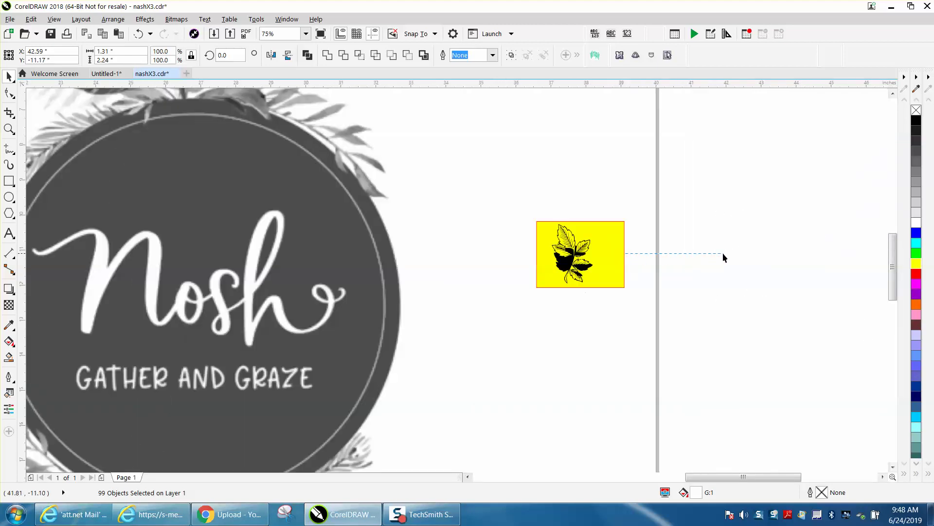
pyautogui.click(626, 252)
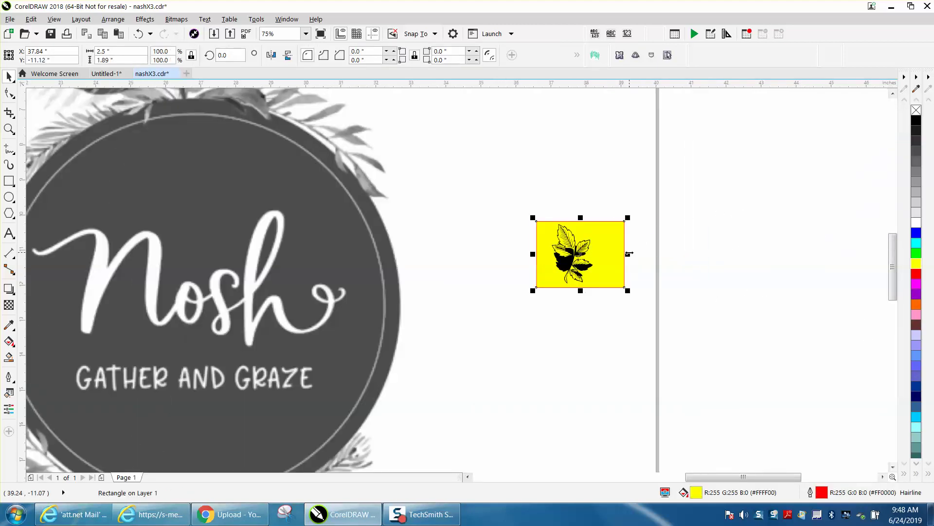
pyautogui.moveTo(630, 253); pyautogui.dragTo(880, 253)
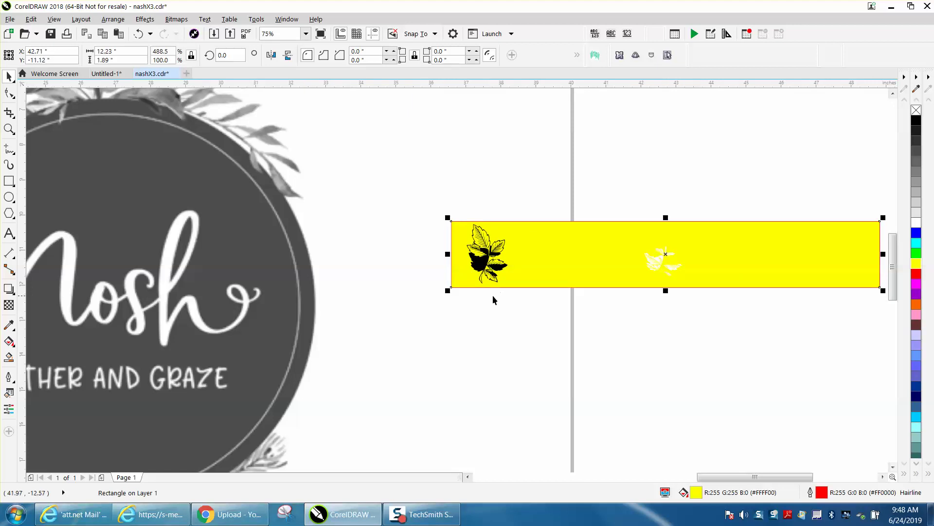
# Zoom in on the widened backdrop and select the white leaf pieces and nearby dotted fragments
pyautogui.click(9, 129)
pyautogui.moveTo(398, 175); pyautogui.dragTo(710, 310)
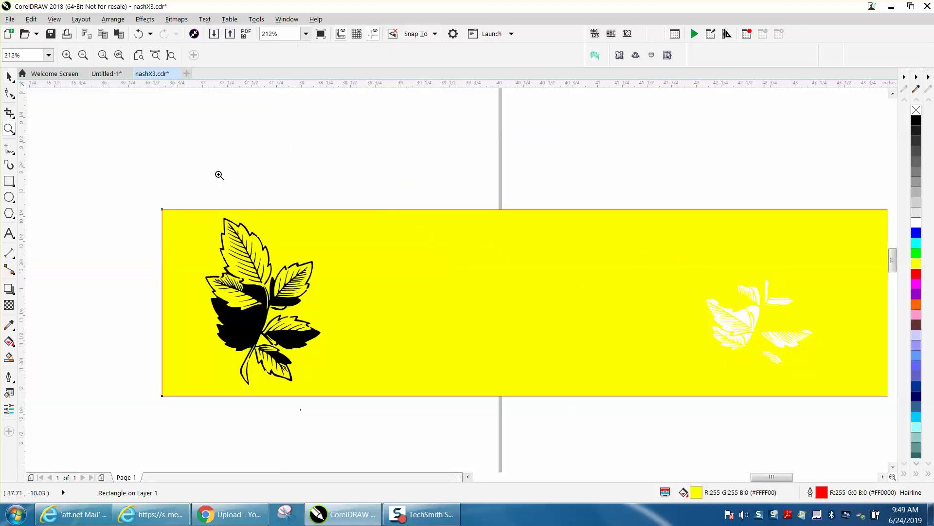
pyautogui.click(9, 77)
pyautogui.click(249, 110)
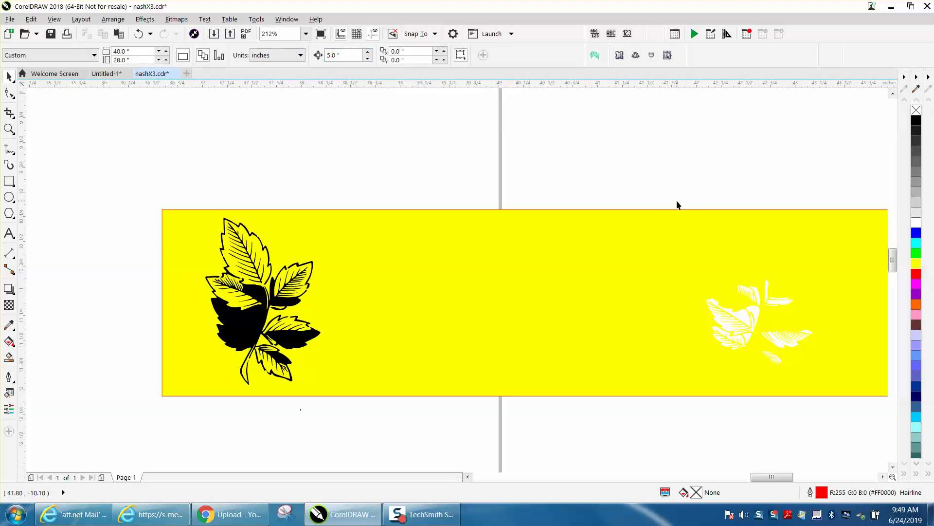
pyautogui.moveTo(752, 327); pyautogui.dragTo(828, 397)
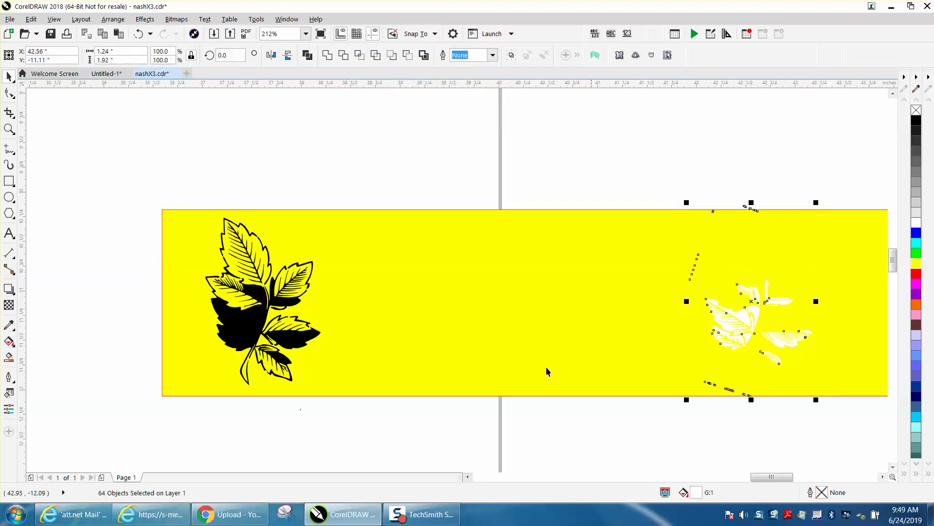
pyautogui.click(555, 308)
pyautogui.moveTo(656, 179); pyautogui.dragTo(832, 261)
pyautogui.press('XF86Calculator')
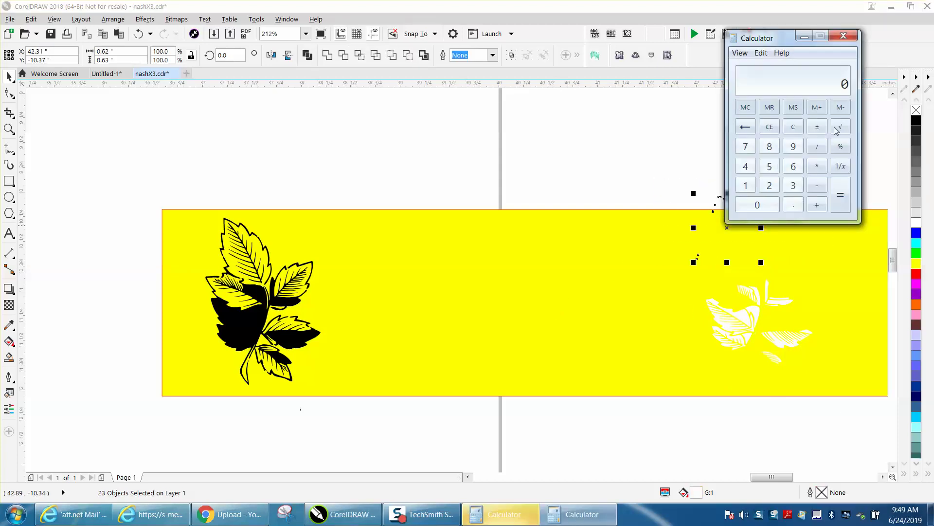
# Close the stray Calculator, nudge the yellow rectangle right, and delete two small stray bits
pyautogui.click(843, 35)
pyautogui.click(678, 238)
pyautogui.moveTo(699, 371); pyautogui.dragTo(682, 297)
pyautogui.moveTo(646, 195); pyautogui.dragTo(821, 366)
pyautogui.press('Delete')
pyautogui.press('Delete')
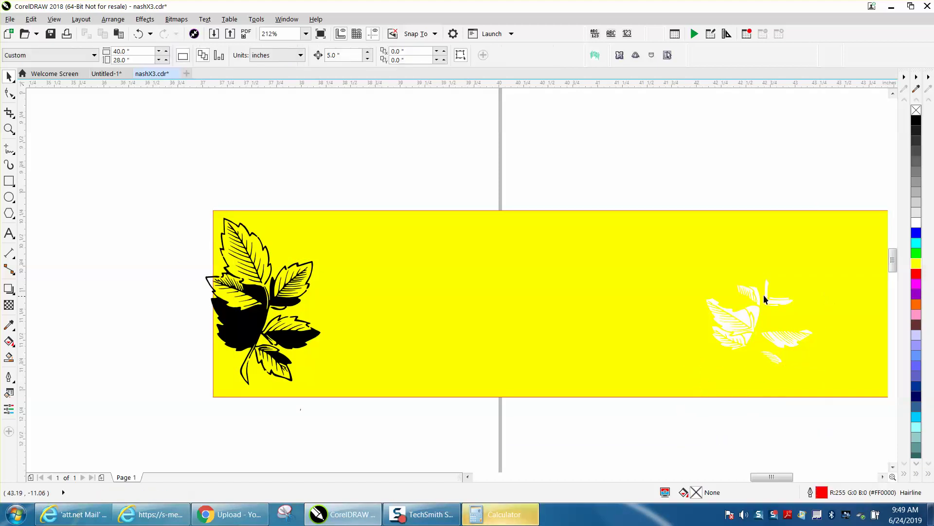
# Undo a trial move of the white leaf pieces and delete the stray dotted line
pyautogui.moveTo(839, 401); pyautogui.dragTo(839, 401)
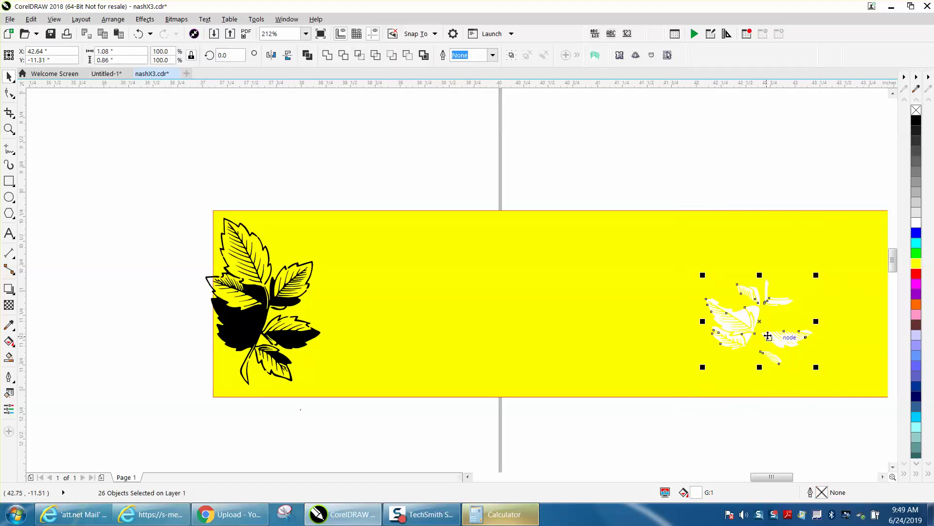
pyautogui.moveTo(761, 317); pyautogui.dragTo(678, 318)
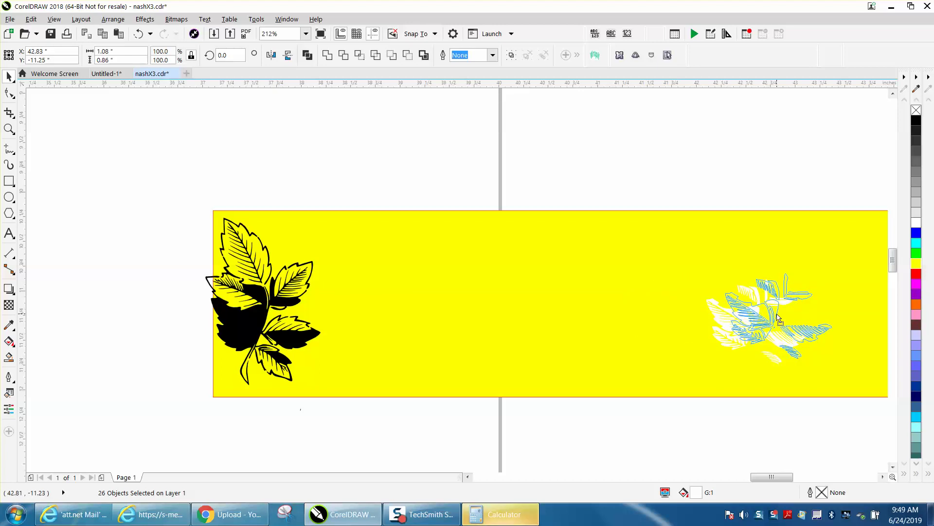
pyautogui.moveTo(778, 319); pyautogui.dragTo(758, 317)
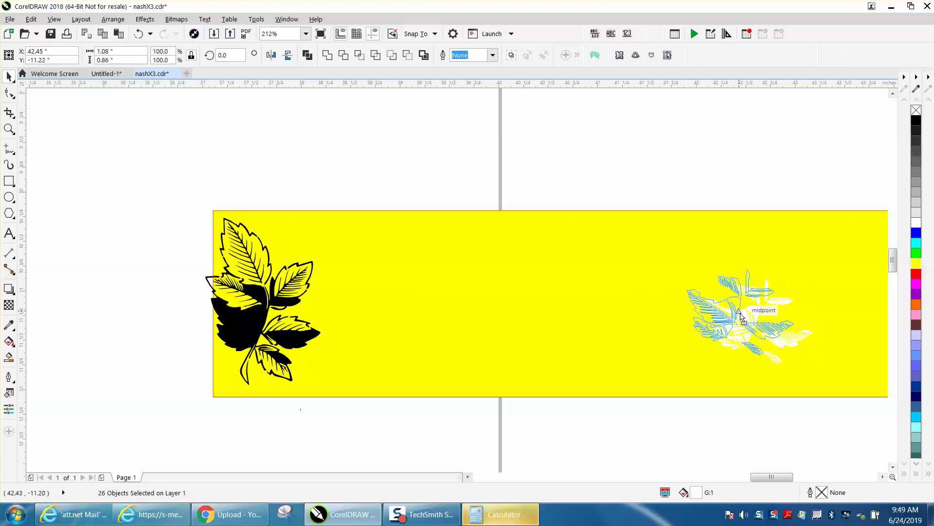
pyautogui.click(140, 34)
pyautogui.click(140, 34)
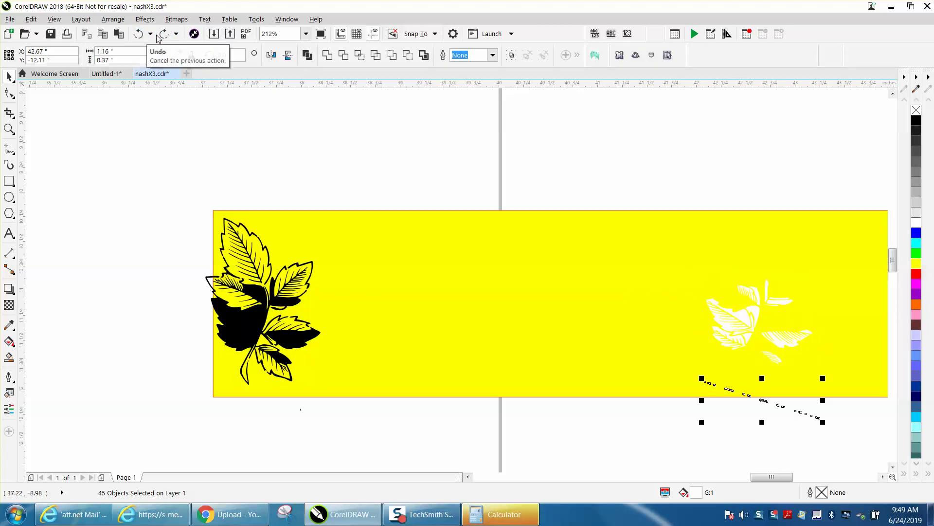
pyautogui.press('Delete')
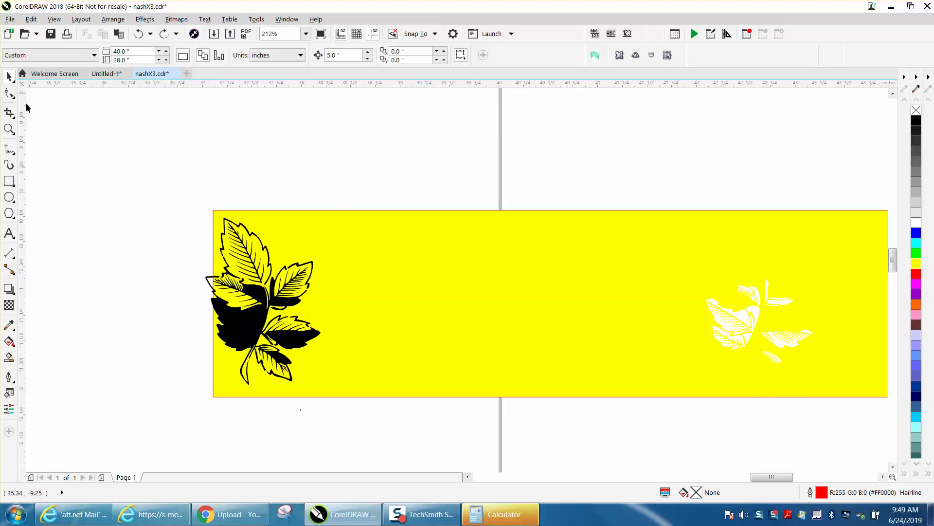
# Stretch the yellow rectangle's left edge past the black leaf cluster
pyautogui.click(247, 212)
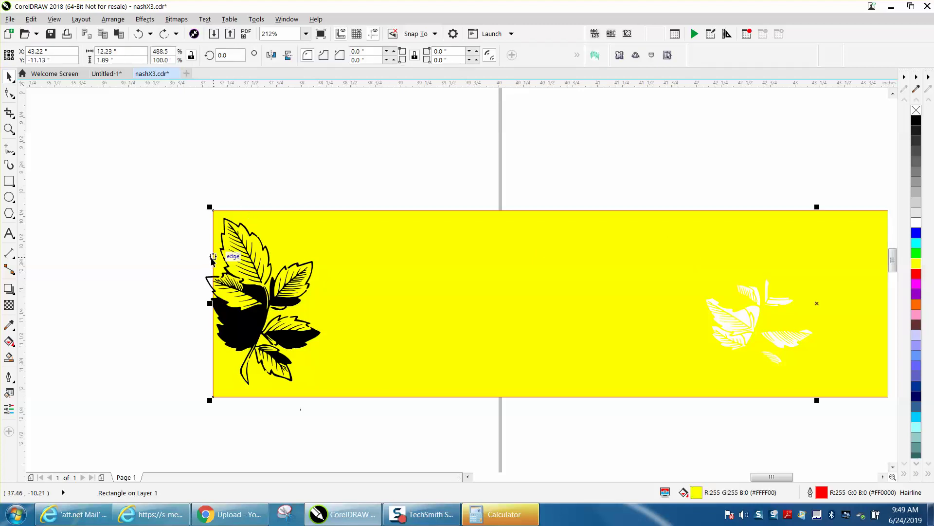
pyautogui.moveTo(213, 259); pyautogui.dragTo(193, 261)
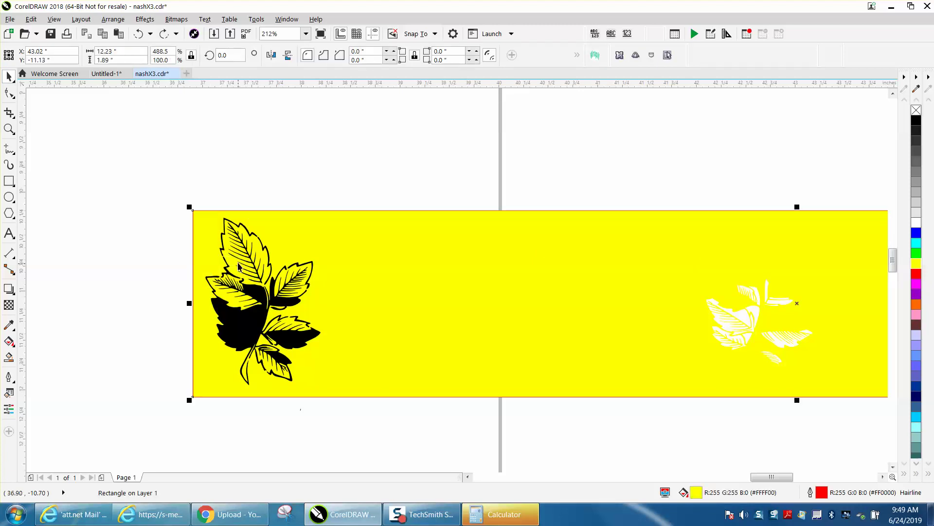
pyautogui.moveTo(203, 215)
pyautogui.mouseDown()
pyautogui.moveTo(226, 328)
pyautogui.moveTo(245, 349)
pyautogui.moveTo(200, 209)
pyautogui.mouseUp()
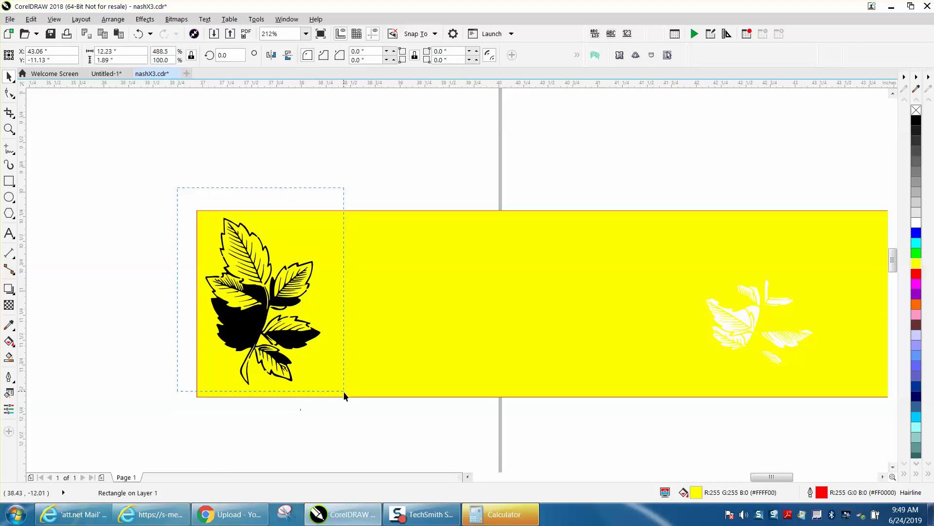
# Remove the fill from the black and white leaf traces and give both red outlines
pyautogui.moveTo(349, 399); pyautogui.dragTo(349, 399)
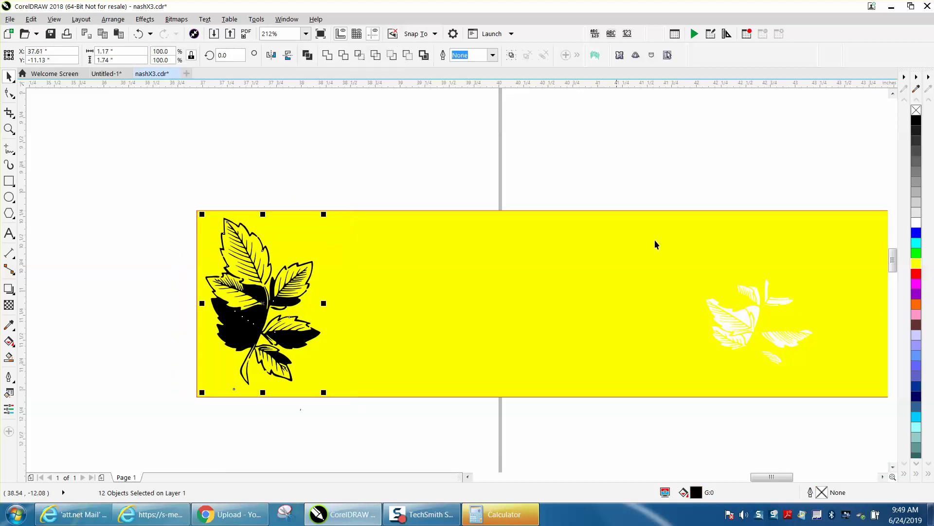
pyautogui.click(915, 112)
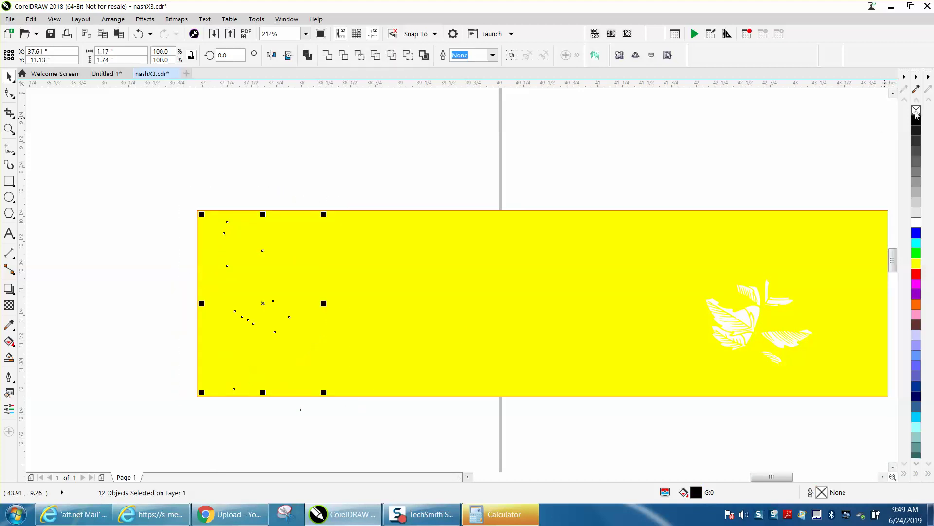
pyautogui.rightClick(915, 274)
pyautogui.moveTo(659, 204); pyautogui.dragTo(831, 390)
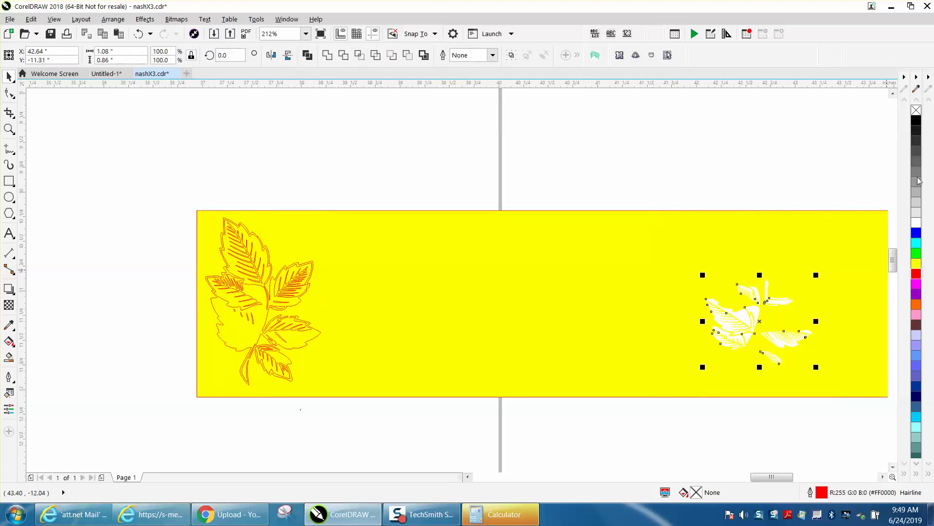
pyautogui.click(916, 111)
pyautogui.rightClick(916, 273)
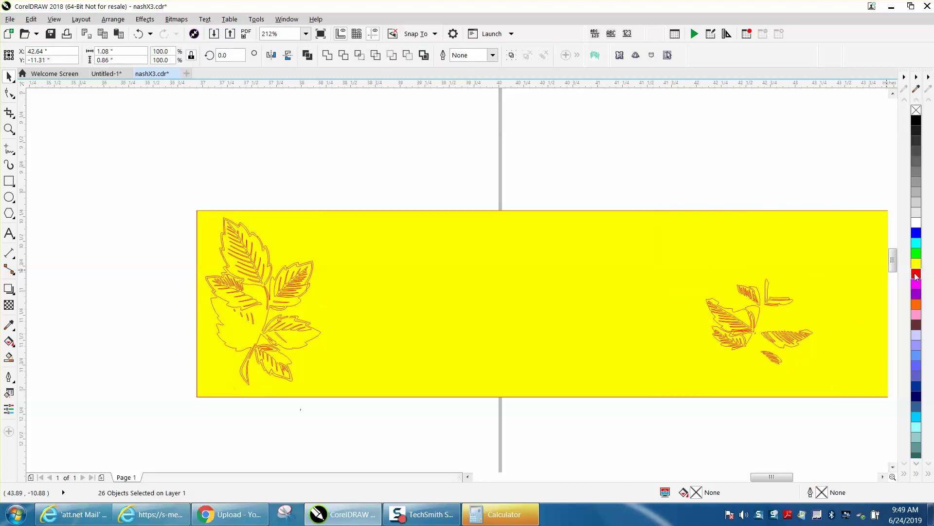
# Nudge the white-leaf trace 5 inches left so it stacks on the black one
pyautogui.hotkey('shift', 'Left')
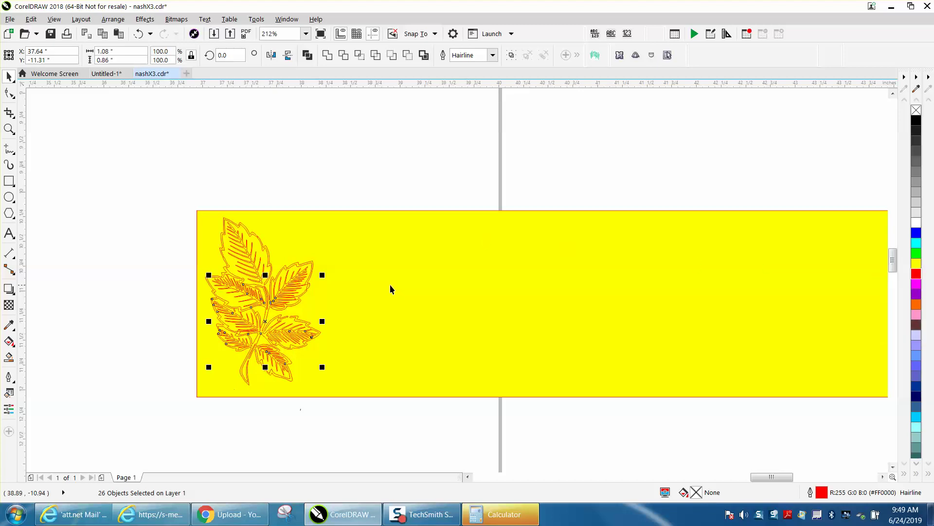
pyautogui.click(8, 129)
pyautogui.moveTo(212, 214); pyautogui.dragTo(318, 282)
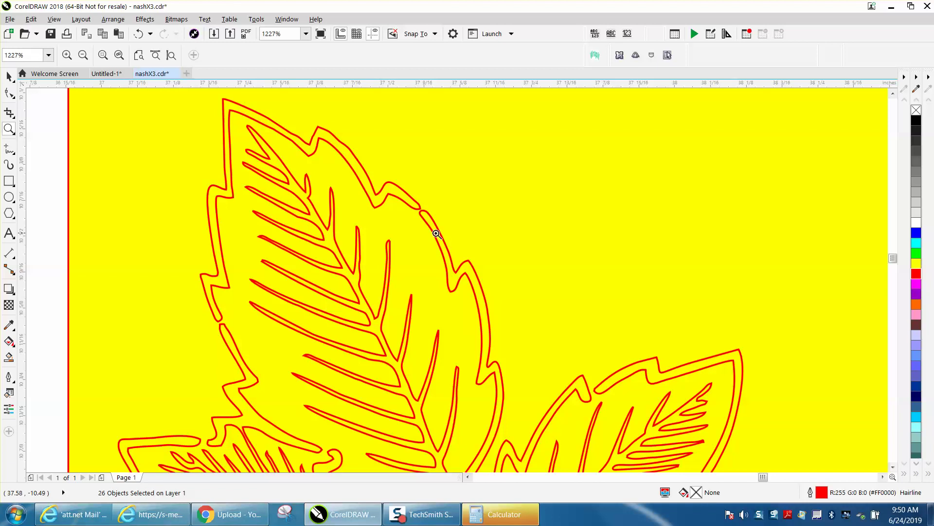
pyautogui.scroll(-2, 321, 204)
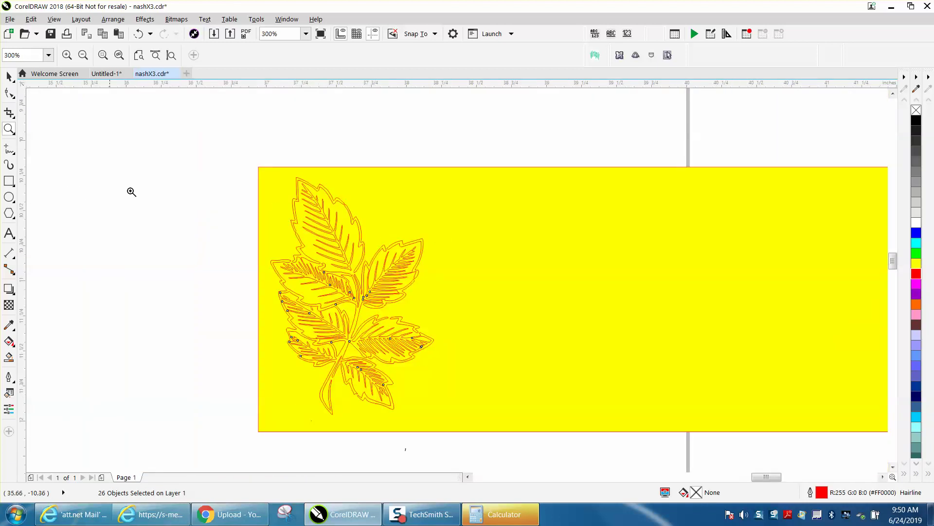
pyautogui.click(9, 77)
# Shift the yellow rectangle left and draw a new rectangle framing the leaf
pyautogui.moveTo(264, 197); pyautogui.dragTo(189, 195)
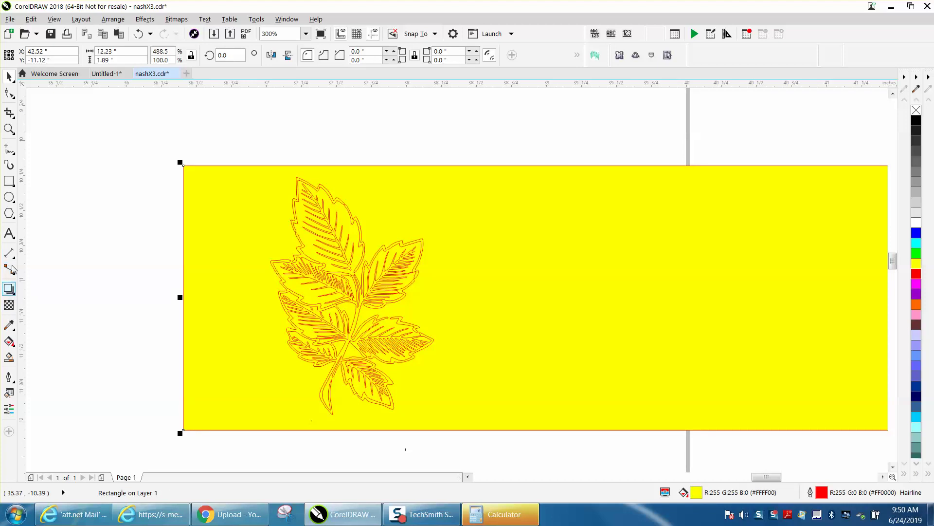
pyautogui.click(9, 180)
pyautogui.moveTo(249, 166); pyautogui.dragTo(454, 430)
# Smart Fill the top leaf's edge, outline and veins in black
pyautogui.click(9, 358)
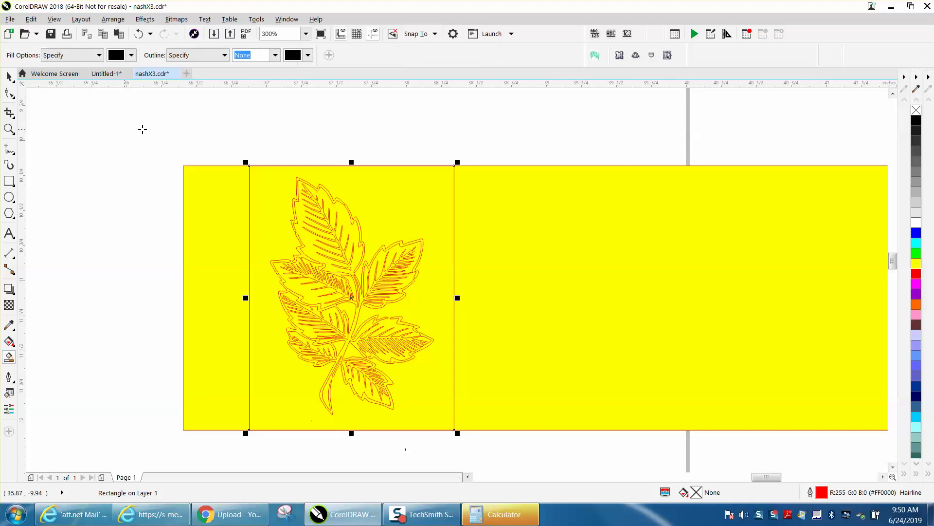
pyautogui.click(359, 223)
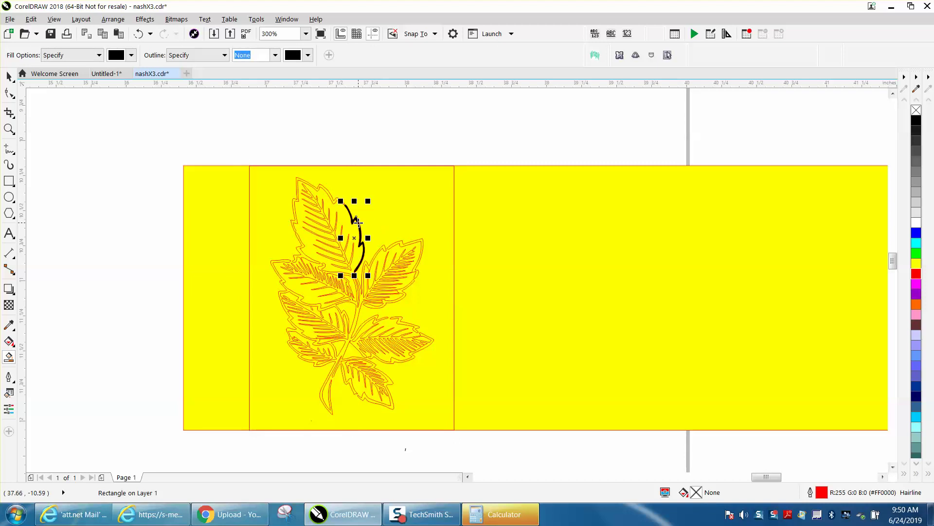
pyautogui.click(331, 208)
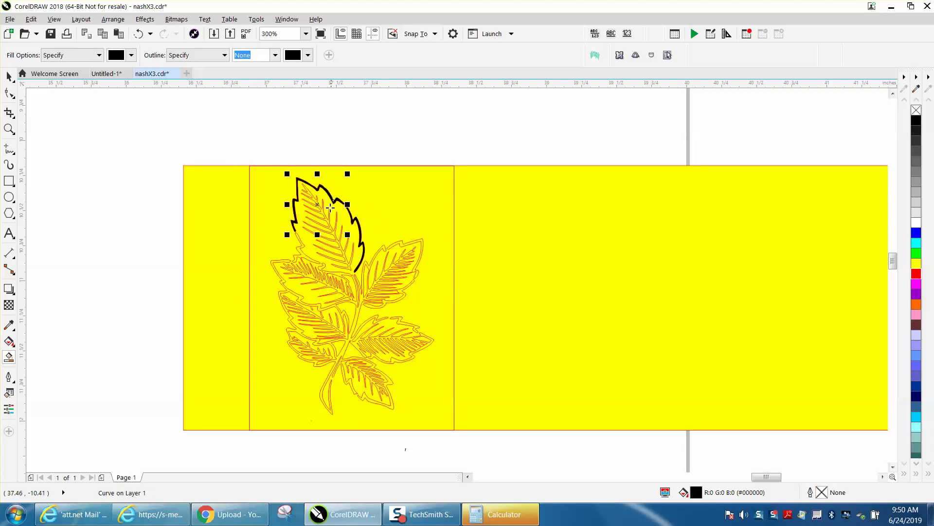
pyautogui.click(335, 235)
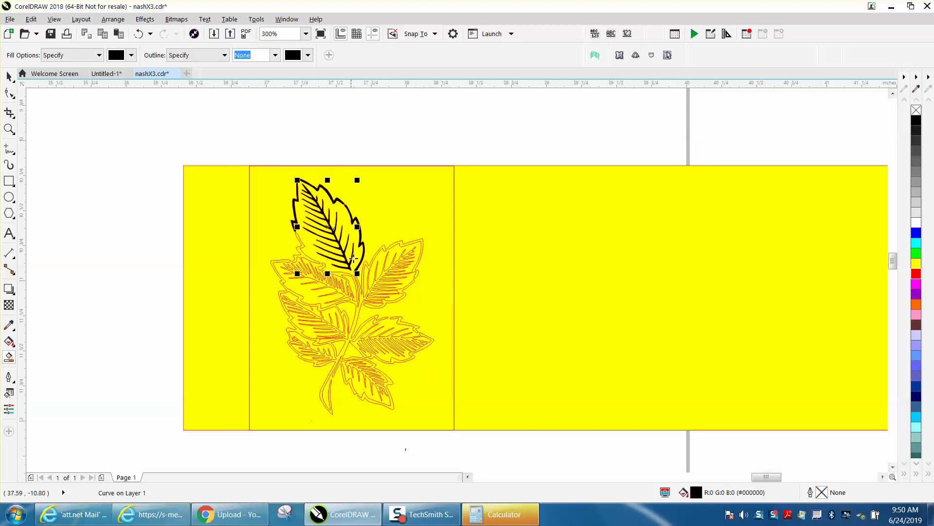
# Fill the main leaf cluster and every leftover red sliver in black
pyautogui.click(10, 129)
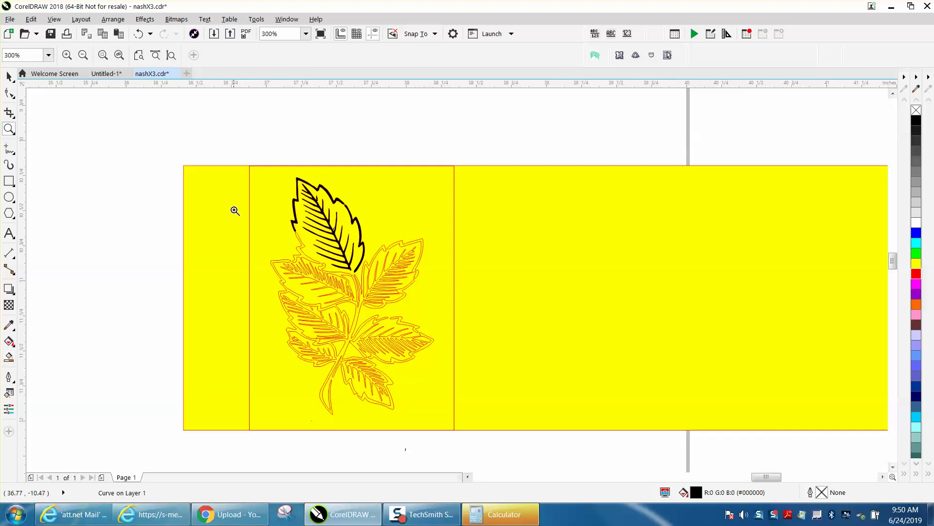
pyautogui.moveTo(233, 209); pyautogui.dragTo(515, 338)
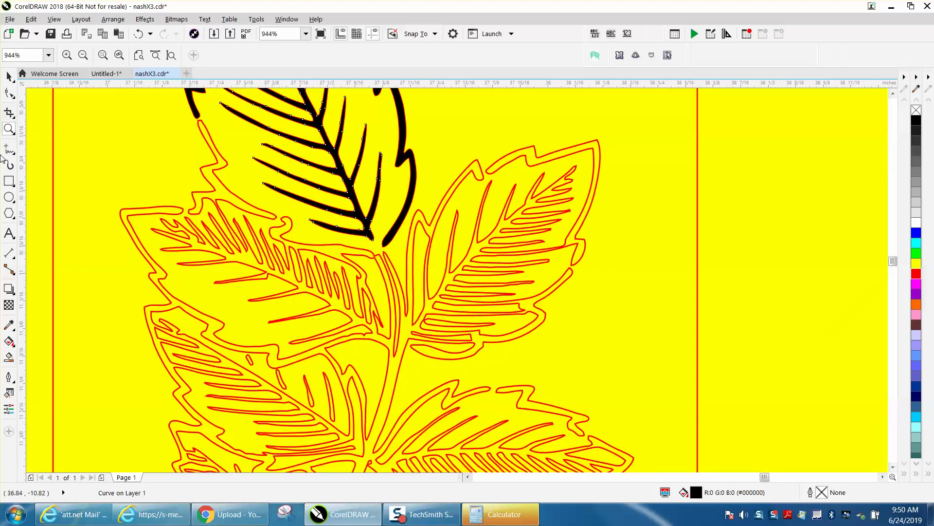
pyautogui.click(9, 358)
pyautogui.click(429, 226)
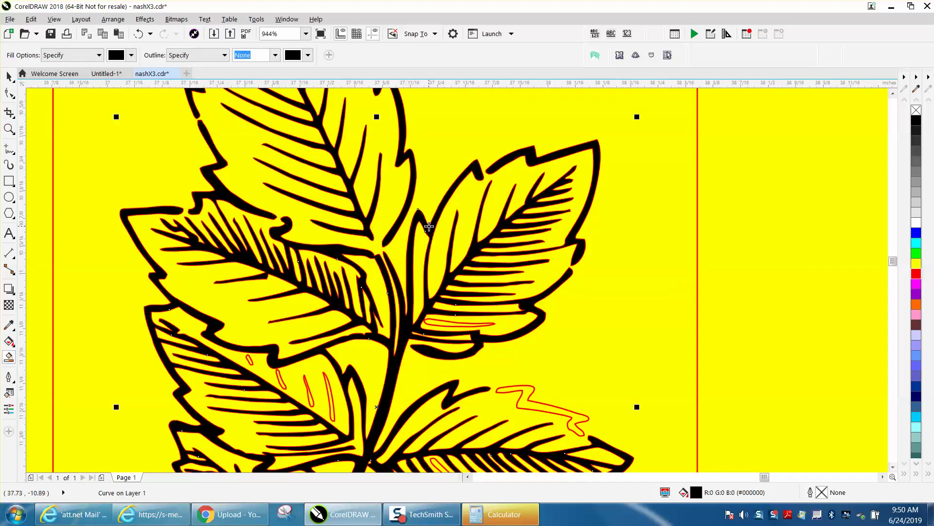
pyautogui.click(329, 391)
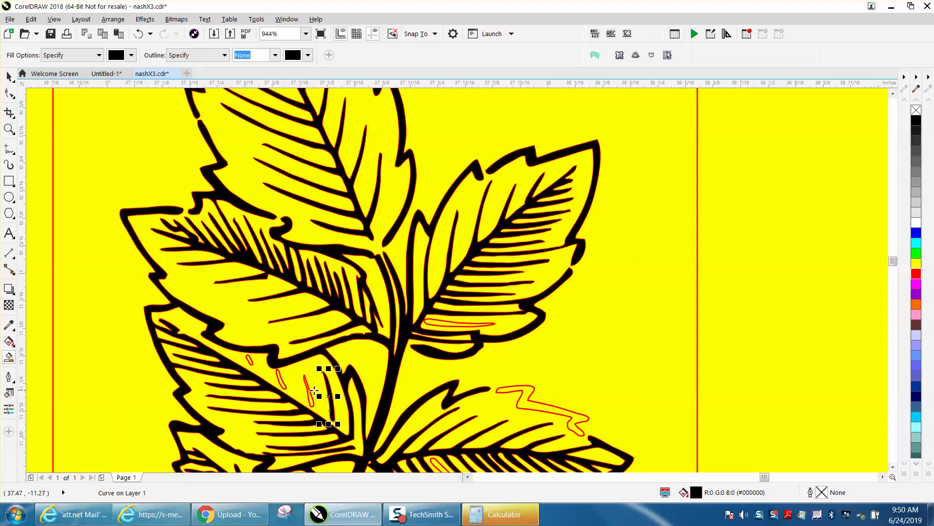
pyautogui.click(310, 397)
pyautogui.click(275, 379)
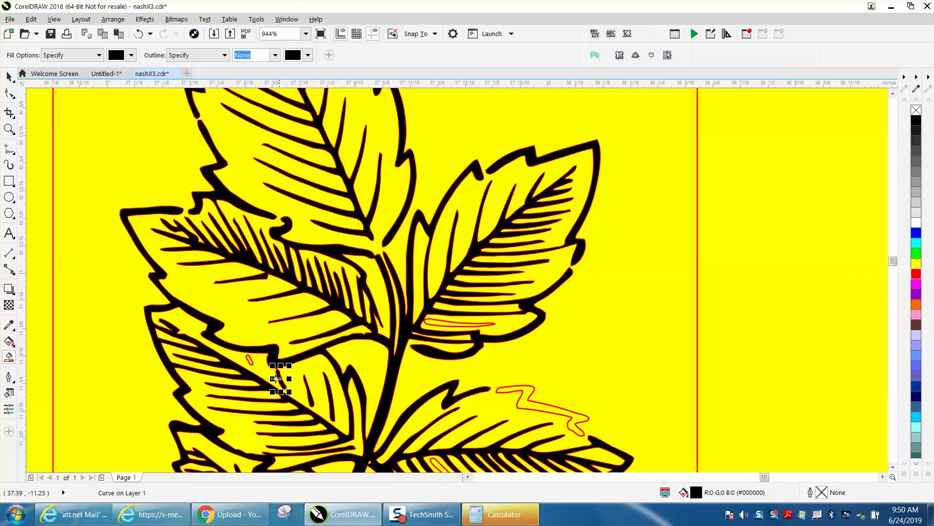
pyautogui.click(250, 361)
pyautogui.click(526, 399)
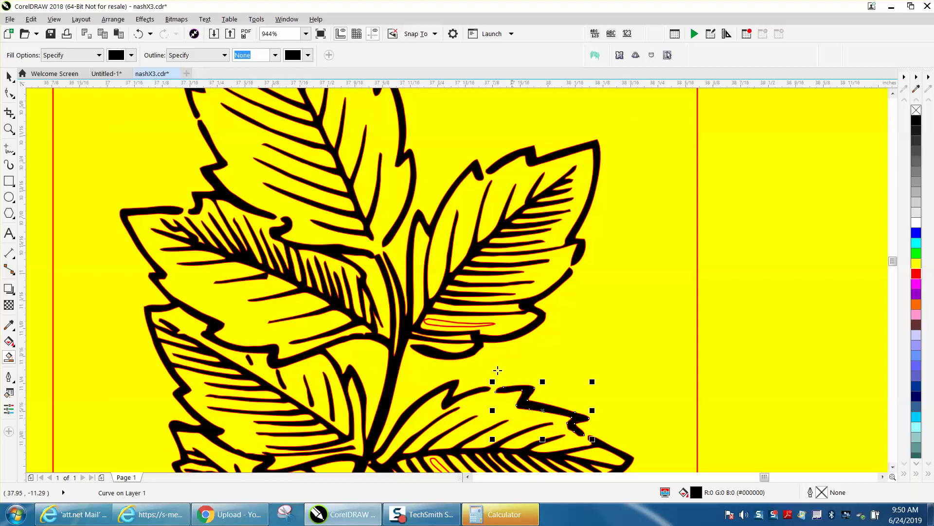
pyautogui.click(459, 323)
pyautogui.scroll(-3, 537, 325)
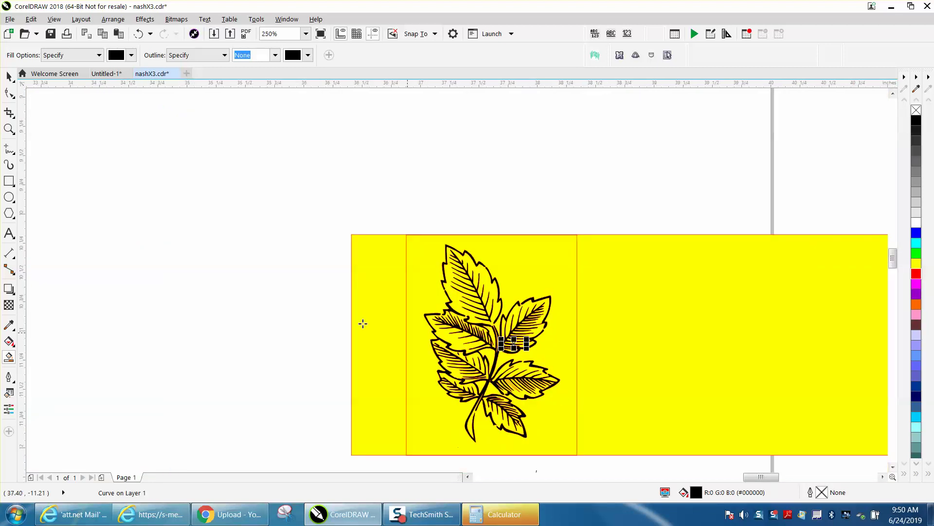
# Delete the inner and the large yellow rectangles
pyautogui.click(9, 77)
pyautogui.click(559, 235)
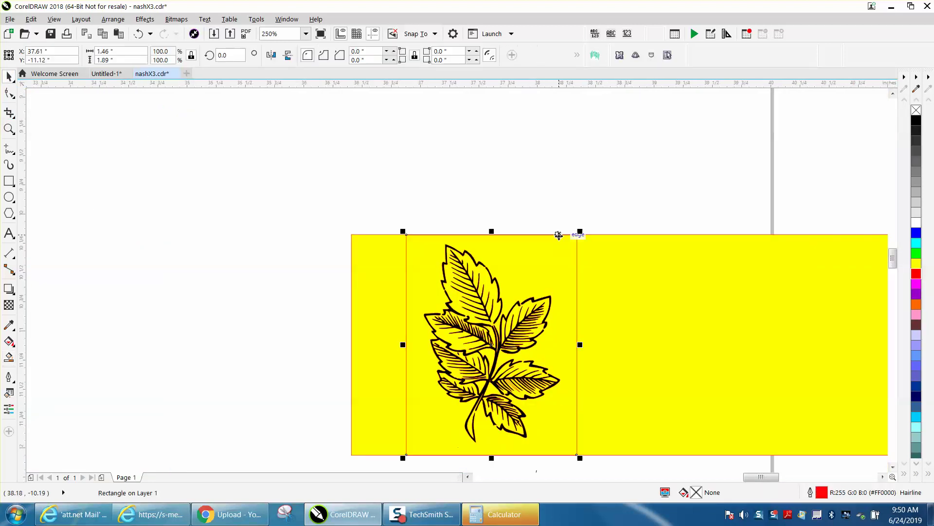
pyautogui.press('Delete')
pyautogui.click(614, 242)
pyautogui.press('Delete')
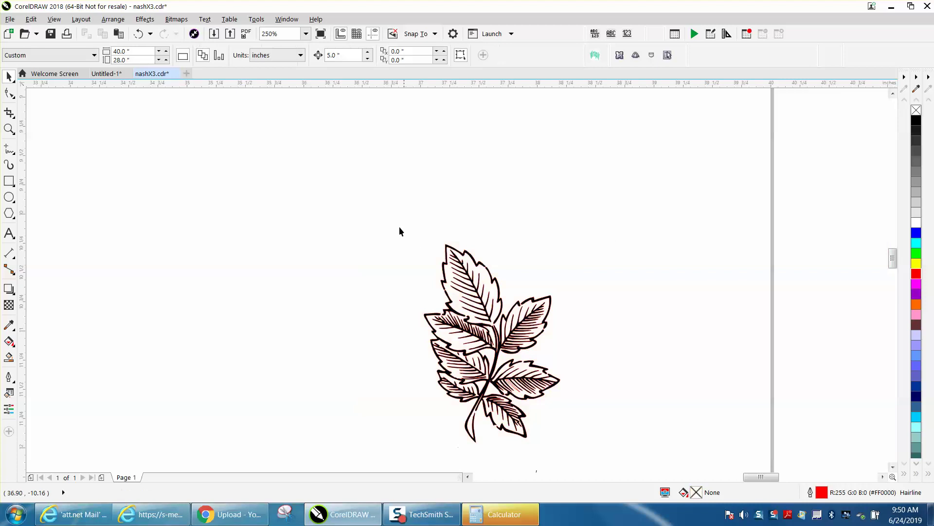
# Strip the red outlines from all the leaf shapes
pyautogui.moveTo(597, 454); pyautogui.dragTo(607, 451)
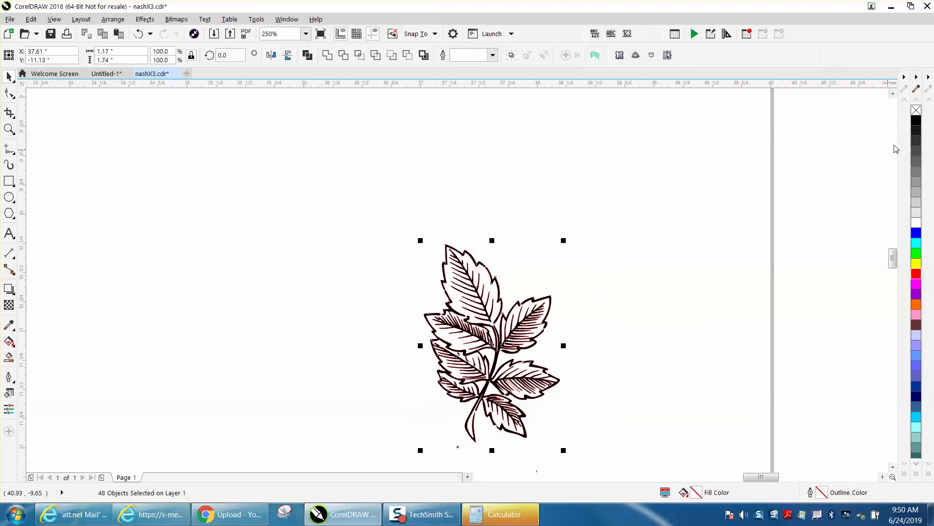
pyautogui.rightClick(916, 111)
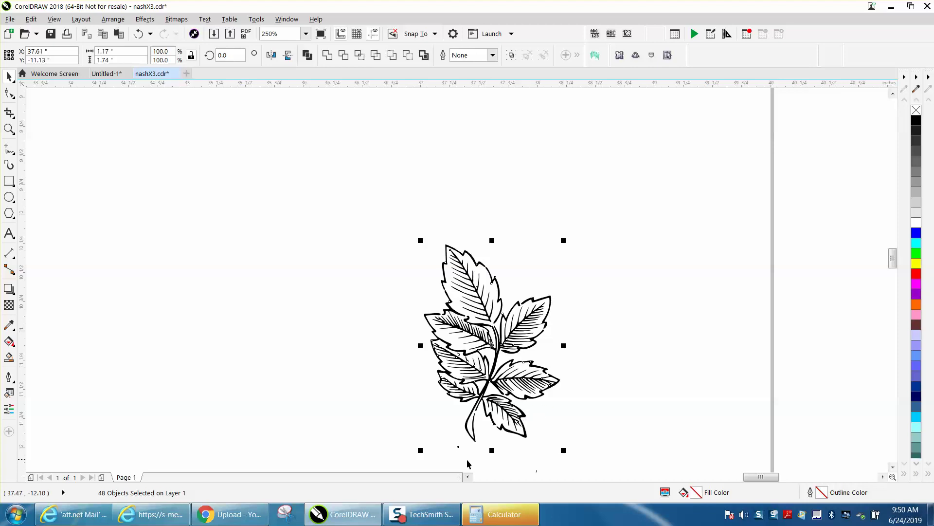
pyautogui.click(430, 444)
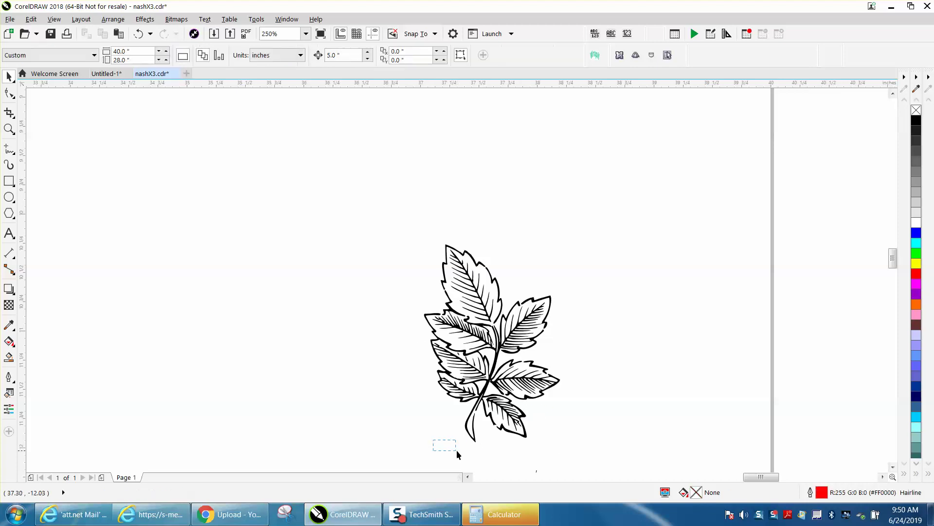
# Delete the tiny stray speck below the leaf and move the leaf up and left
pyautogui.moveTo(469, 457); pyautogui.dragTo(469, 456)
pyautogui.press('Delete')
pyautogui.moveTo(405, 223); pyautogui.dragTo(612, 454)
pyautogui.moveTo(519, 387); pyautogui.dragTo(316, 281)
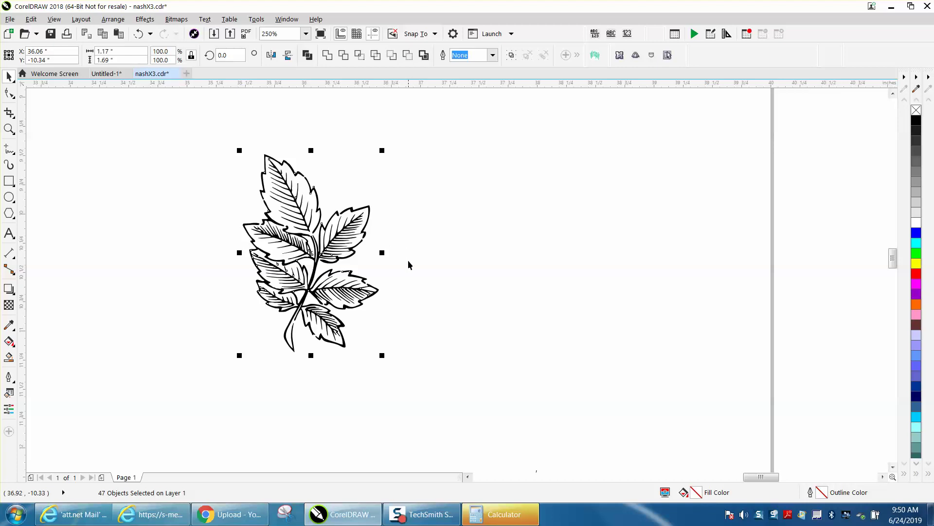
# Group the 47 leaf objects into one group
pyautogui.scroll(-2, 408, 267)
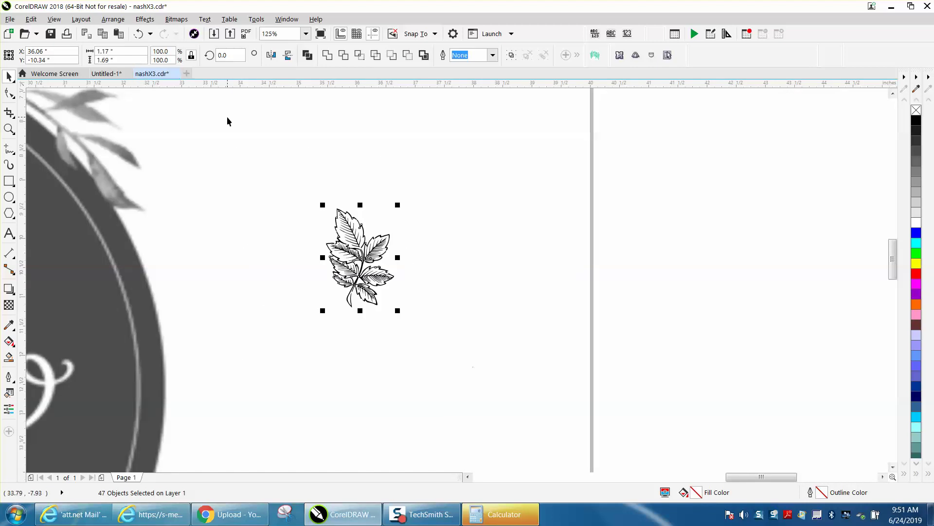
pyautogui.hotkey('ctrl', 'g')
pyautogui.scroll(-4, 467, 185)
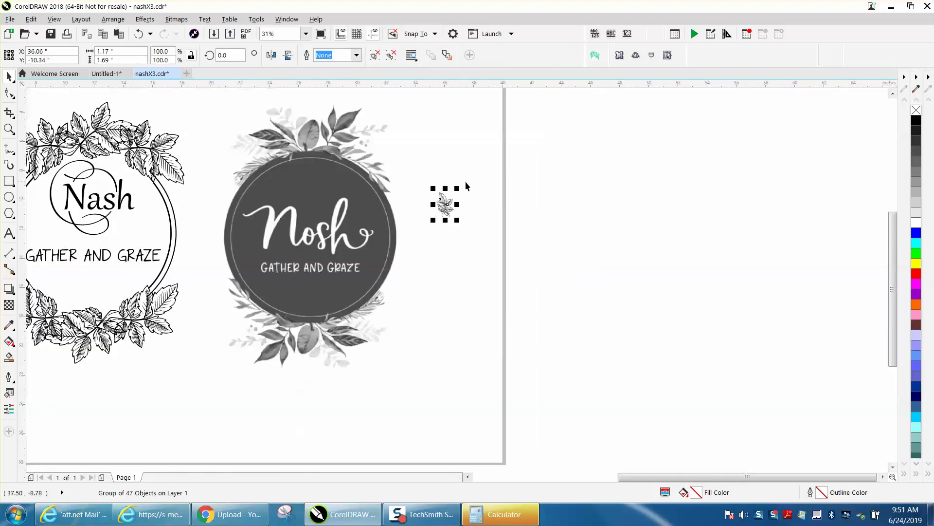
# Draw a large circle to the right of the reference logo
pyautogui.click(9, 196)
pyautogui.moveTo(706, 193); pyautogui.dragTo(550, 349)
pyautogui.click(9, 77)
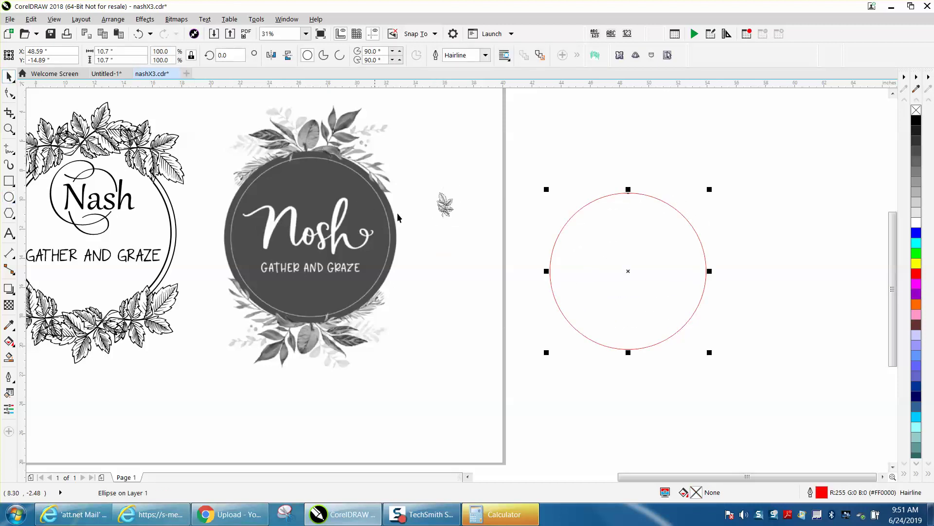
# Enlarge the leaf cluster to nearly triple size and turn it toward horizontal
pyautogui.click(439, 210)
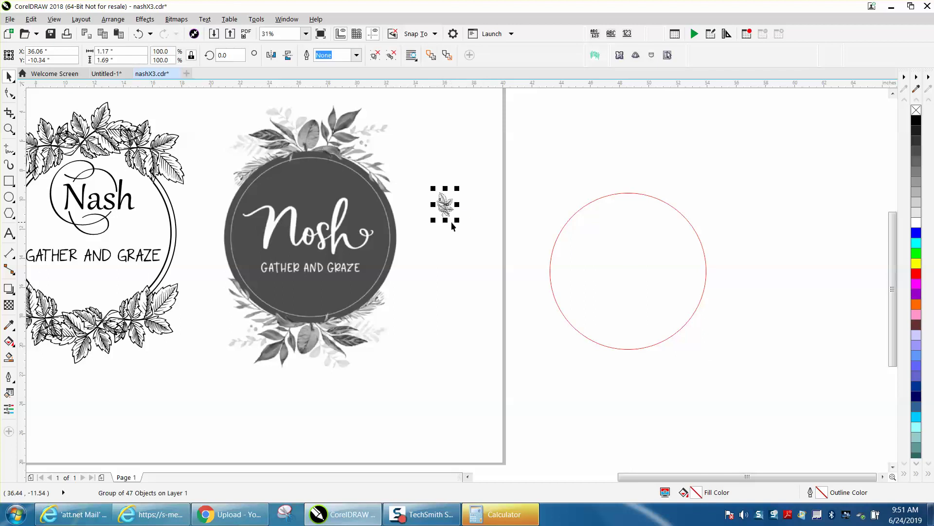
pyautogui.moveTo(458, 221); pyautogui.dragTo(495, 268)
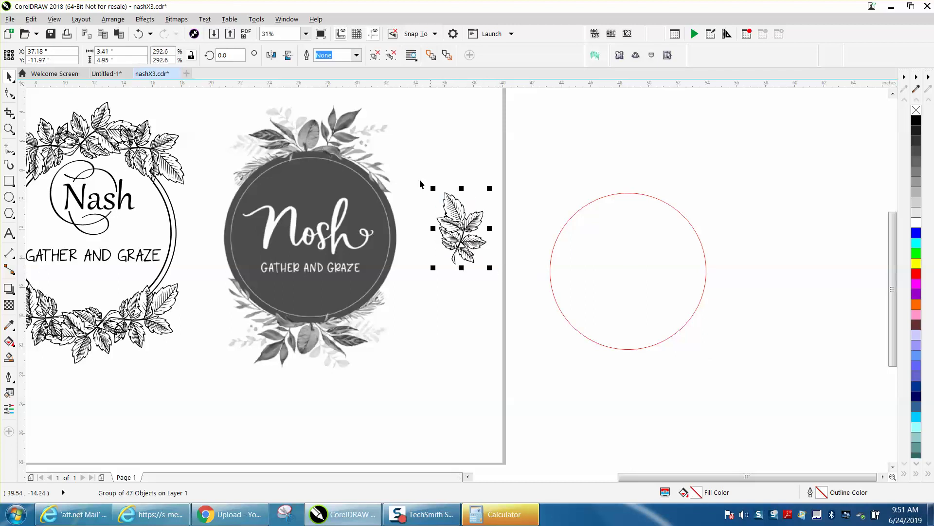
pyautogui.click(462, 222)
pyautogui.moveTo(489, 189)
pyautogui.mouseDown()
pyautogui.moveTo(440, 204)
pyautogui.moveTo(484, 193)
pyautogui.mouseUp()
pyautogui.click(484, 194)
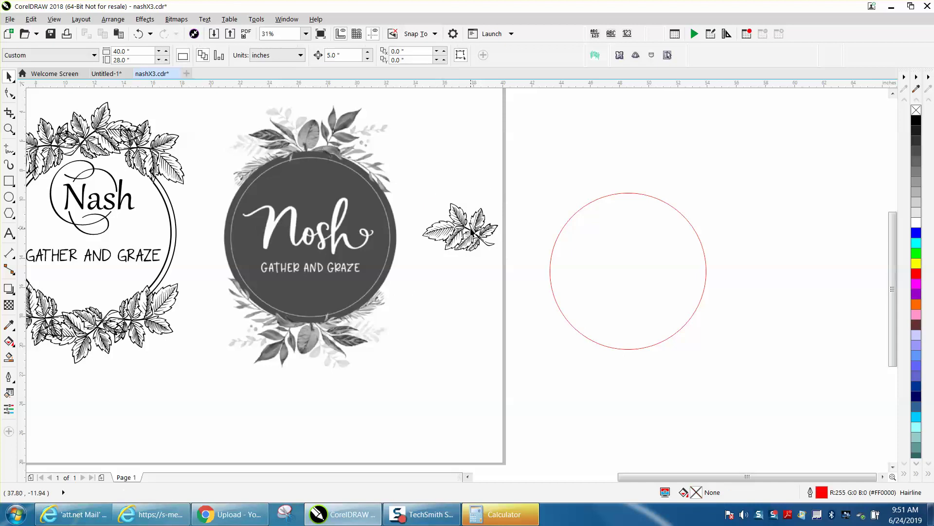
# Place the leaf cluster, rotated about 106°, on the circle's upper-left rim
pyautogui.moveTo(472, 233); pyautogui.dragTo(592, 187)
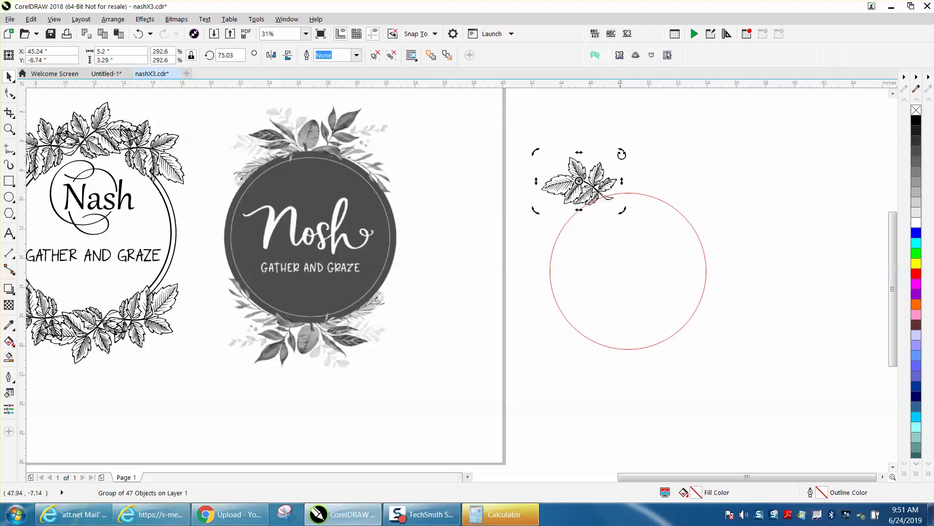
pyautogui.moveTo(622, 154); pyautogui.dragTo(596, 147)
pyautogui.click(653, 177)
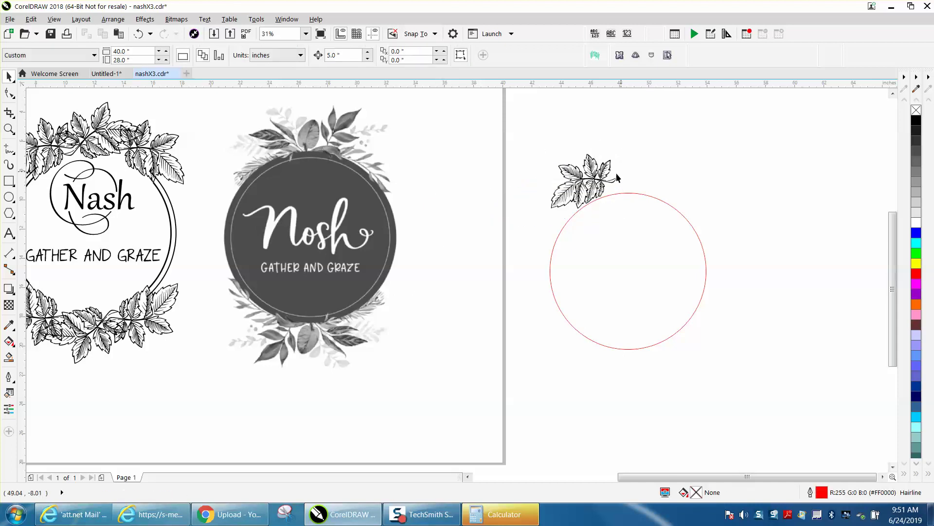
pyautogui.moveTo(593, 185); pyautogui.dragTo(593, 199)
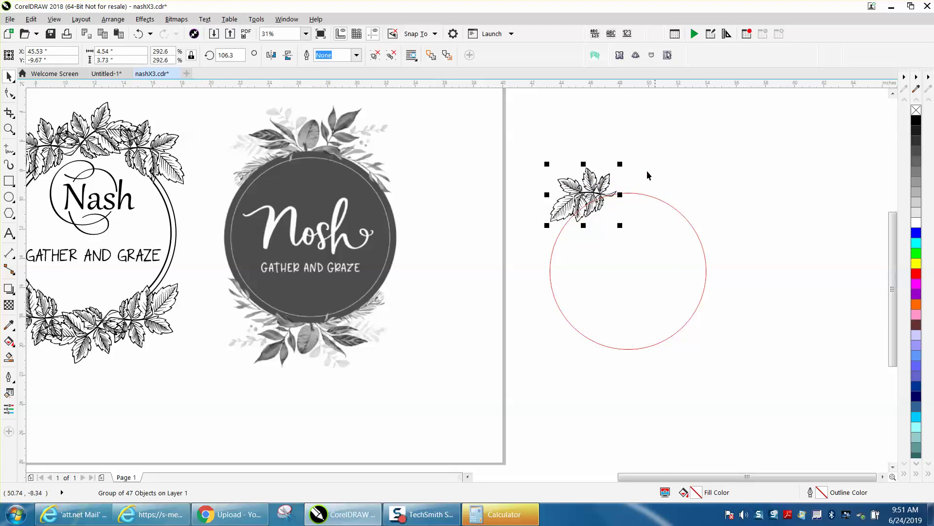
pyautogui.click(9, 129)
# Place a horizontally mirrored copy of the leaf sprig to the right on the circle
pyautogui.moveTo(490, 144); pyautogui.dragTo(778, 361)
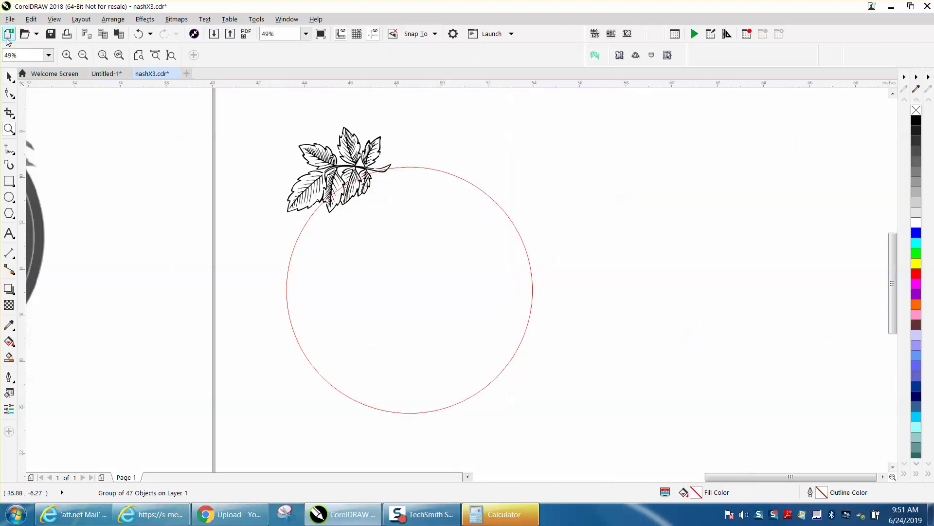
pyautogui.click(9, 76)
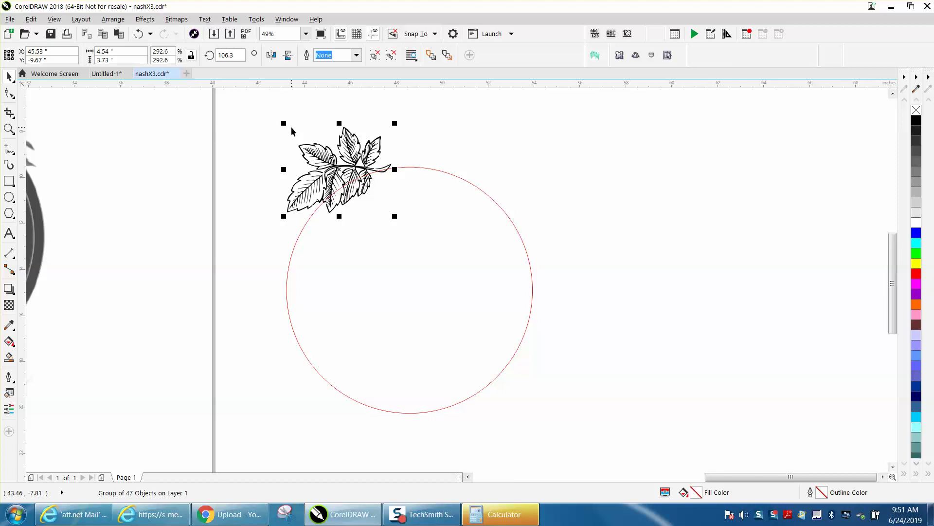
pyautogui.click(272, 53)
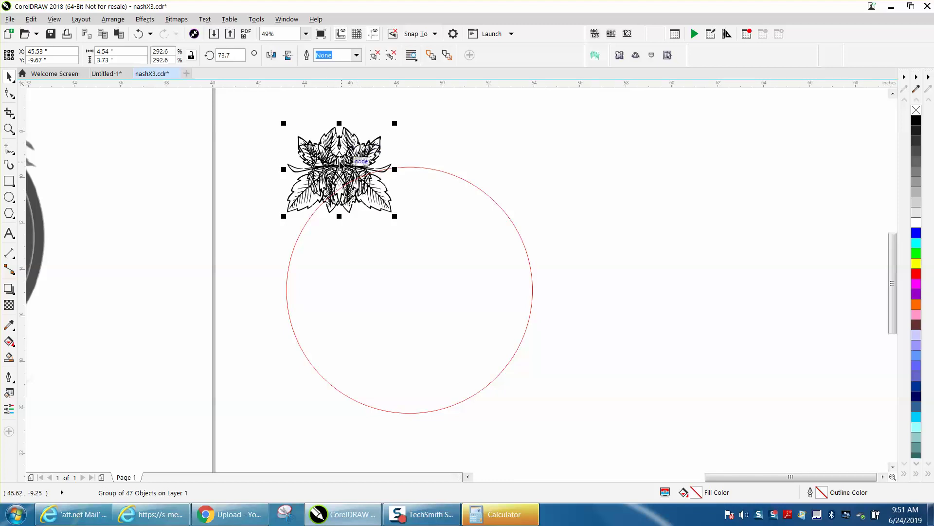
pyautogui.moveTo(341, 162); pyautogui.dragTo(480, 166)
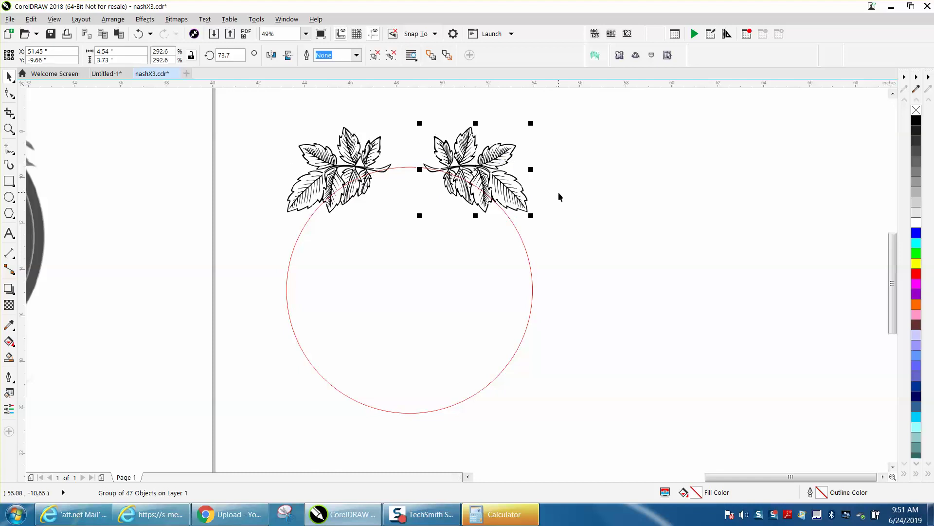
# Move and stretch the left sprig so both stems meet at the top
pyautogui.moveTo(419, 170)
pyautogui.mouseDown()
pyautogui.moveTo(389, 169)
pyautogui.moveTo(403, 168)
pyautogui.mouseUp()
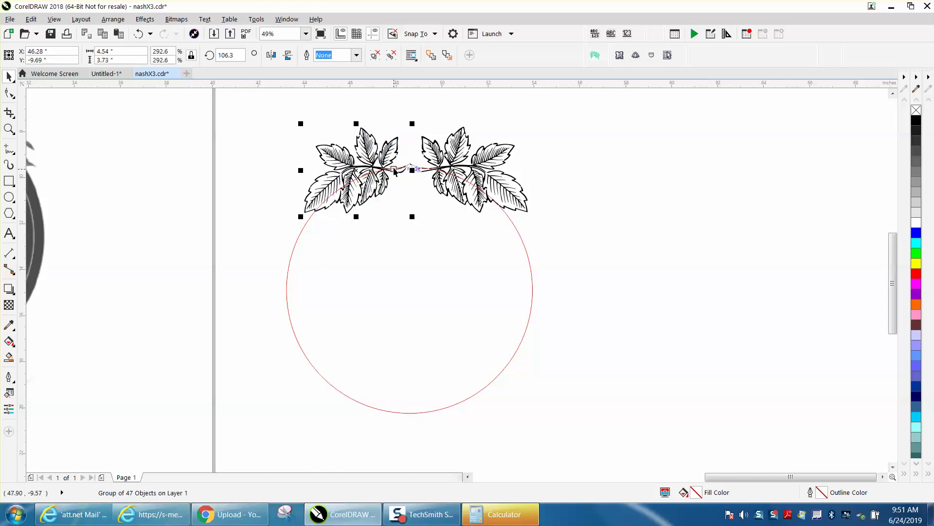
pyautogui.moveTo(302, 169); pyautogui.dragTo(281, 170)
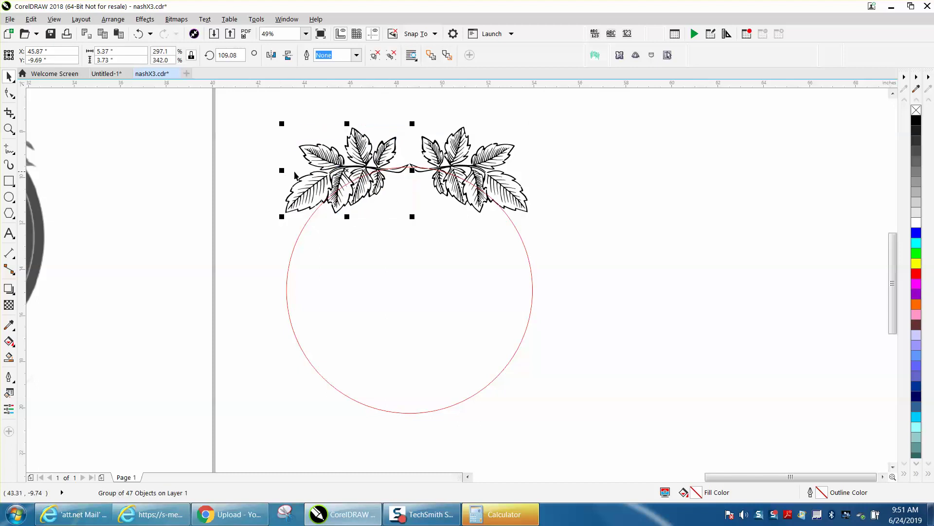
pyautogui.moveTo(412, 170); pyautogui.dragTo(419, 169)
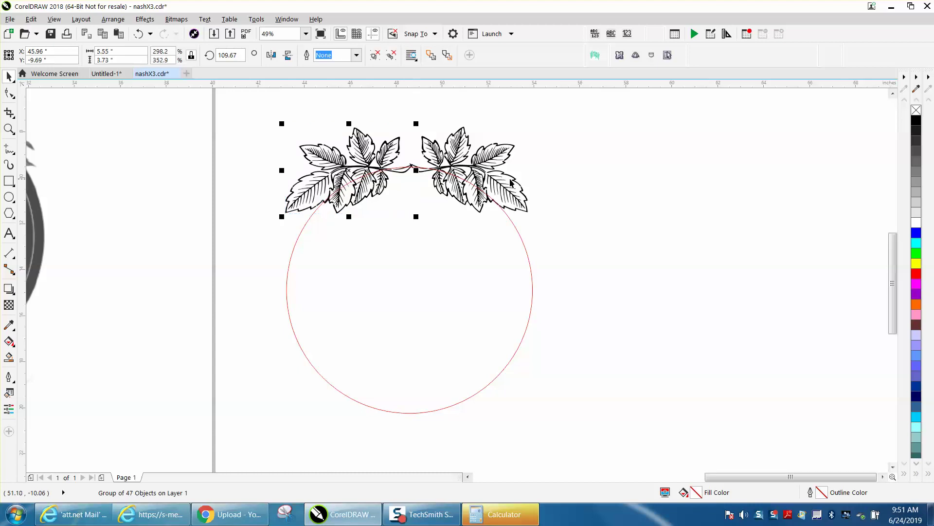
pyautogui.click(552, 178)
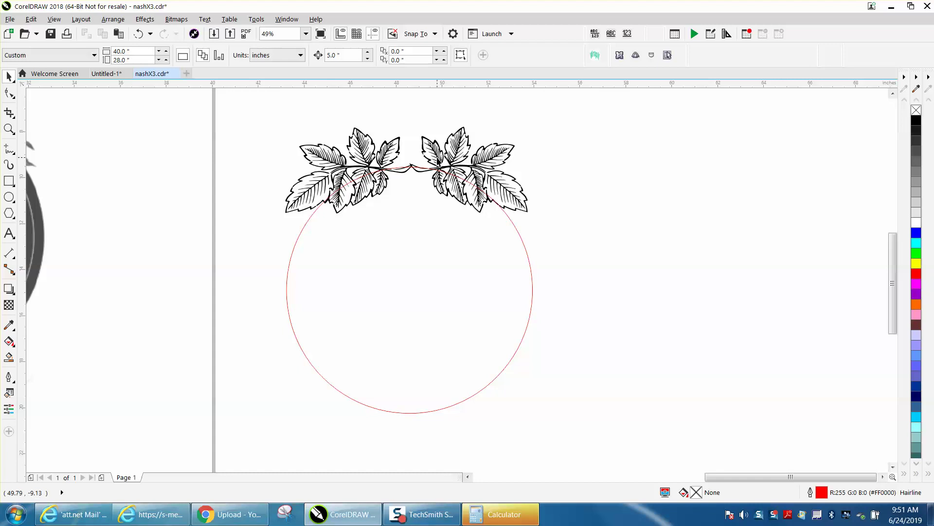
# Copy the right leaf sprig and shrink the copy to about 57%
pyautogui.click(501, 160)
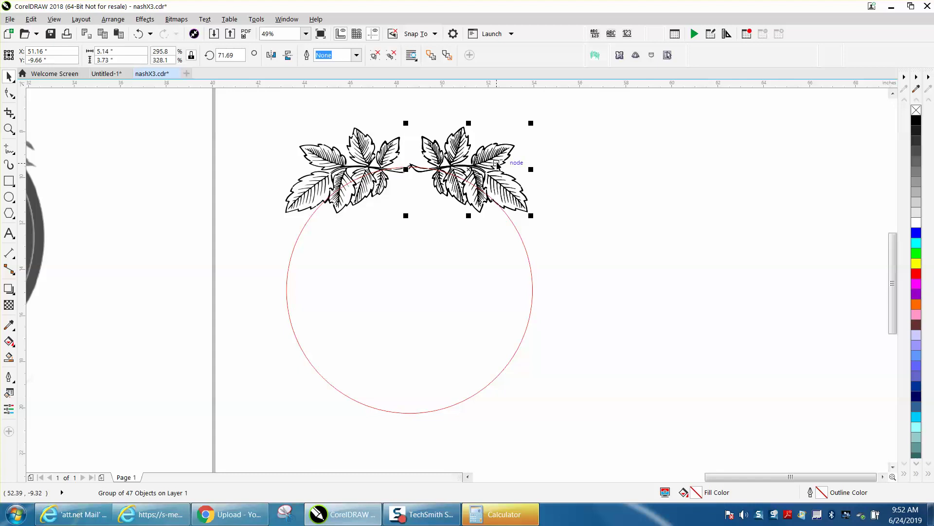
pyautogui.moveTo(510, 164); pyautogui.dragTo(688, 174)
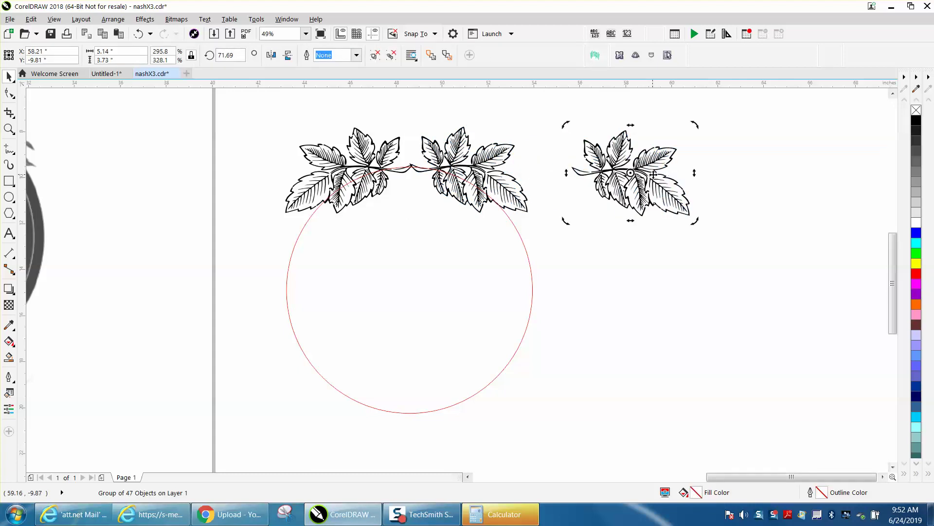
pyautogui.click(688, 210)
pyautogui.moveTo(693, 216); pyautogui.dragTo(641, 181)
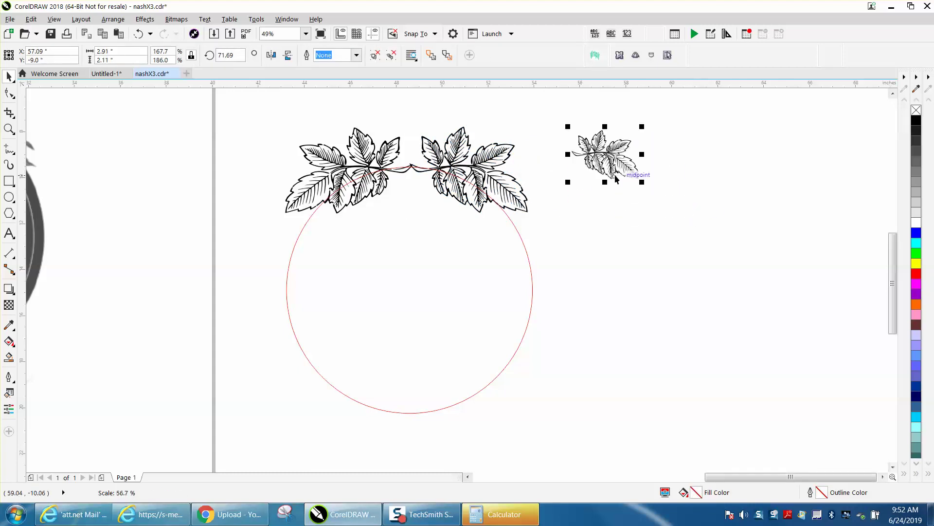
# Rotate the small sprig and set it over the join at the wreath's top centre
pyautogui.moveTo(607, 155); pyautogui.dragTo(416, 126)
pyautogui.click(416, 125)
pyautogui.moveTo(454, 100); pyautogui.dragTo(398, 128)
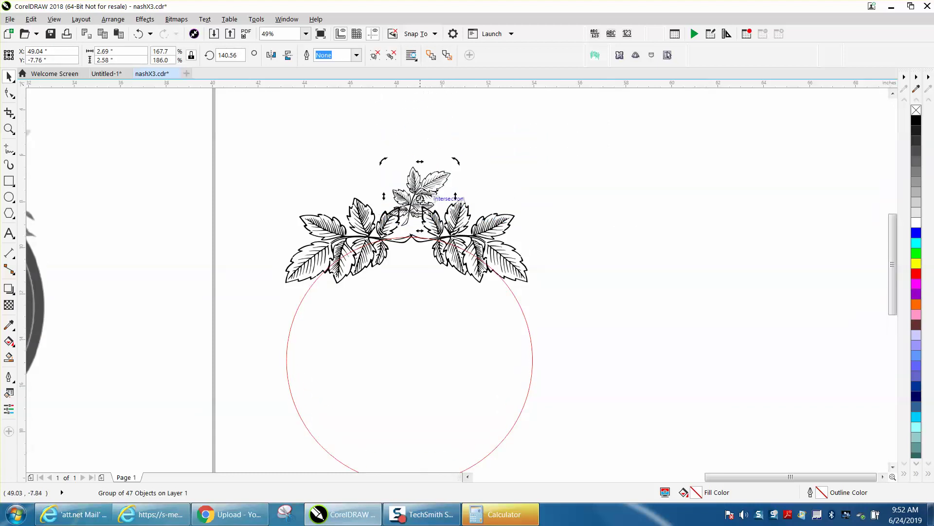
pyautogui.moveTo(415, 172); pyautogui.dragTo(412, 192)
pyautogui.click(566, 177)
pyautogui.scroll(-2, 489, 146)
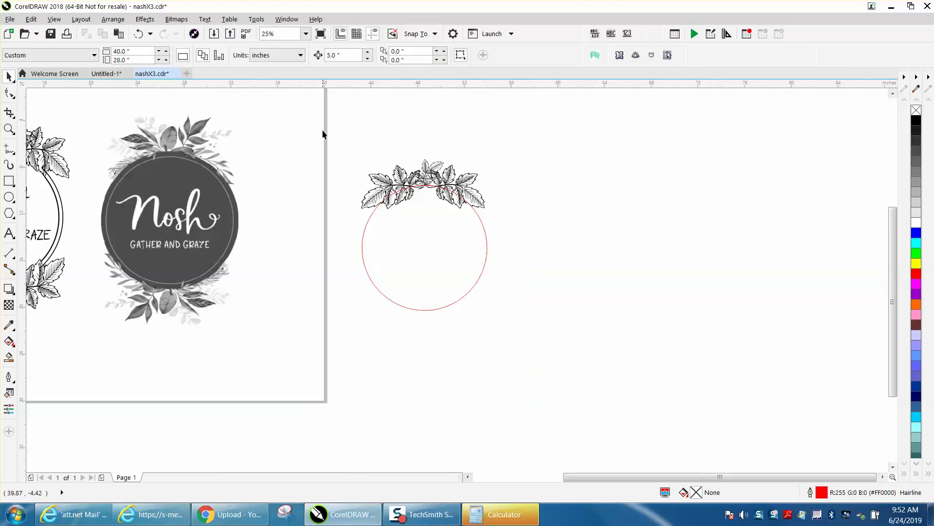
# Group the three top sprigs and set the rotation centre at the circle's centre
pyautogui.moveTo(490, 220); pyautogui.dragTo(491, 220)
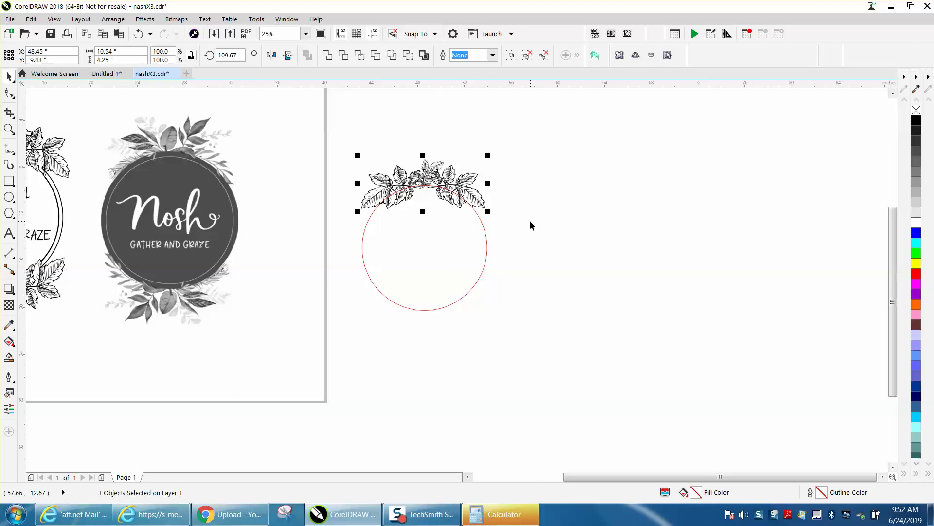
pyautogui.hotkey('ctrl', 'g')
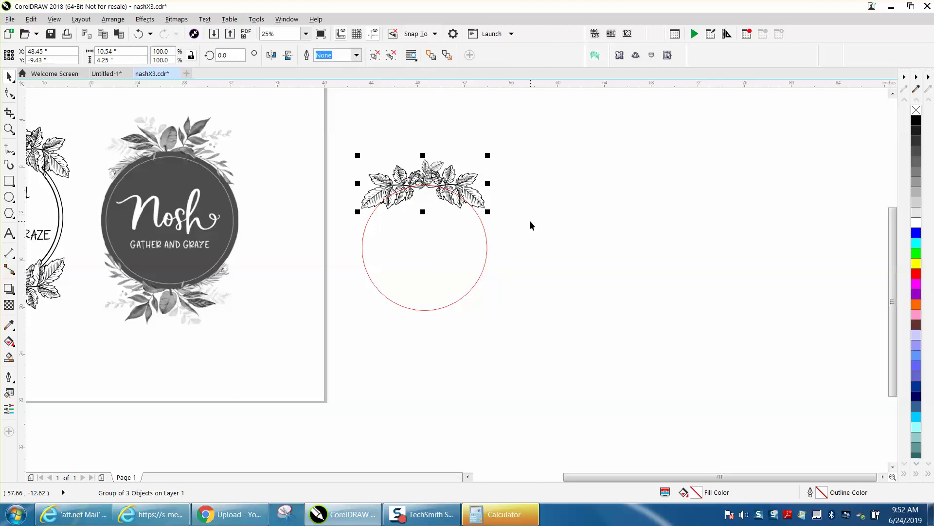
pyautogui.click(427, 186)
pyautogui.moveTo(423, 182); pyautogui.dragTo(425, 247)
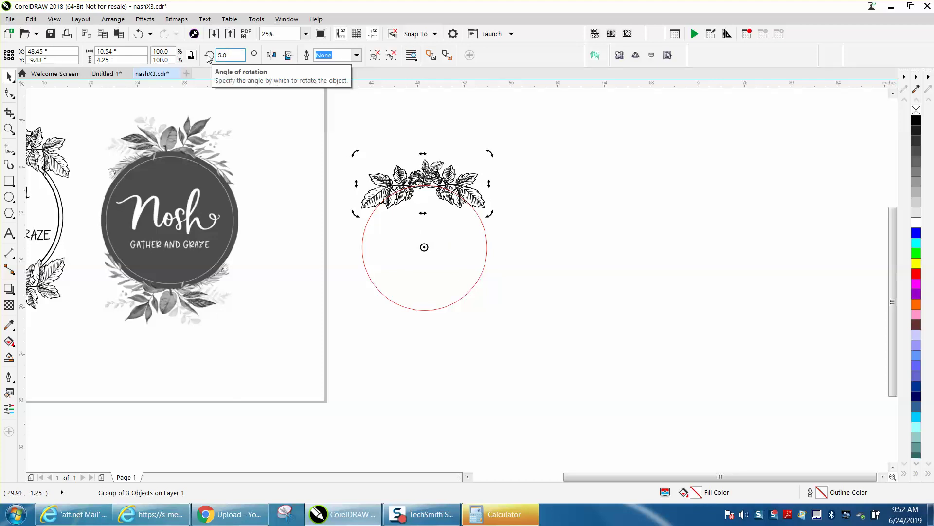
# Apply a 180° rotation to a duplicate of the leaf crown for the circle's bottom
pyautogui.write('5')
pyautogui.press('Return')
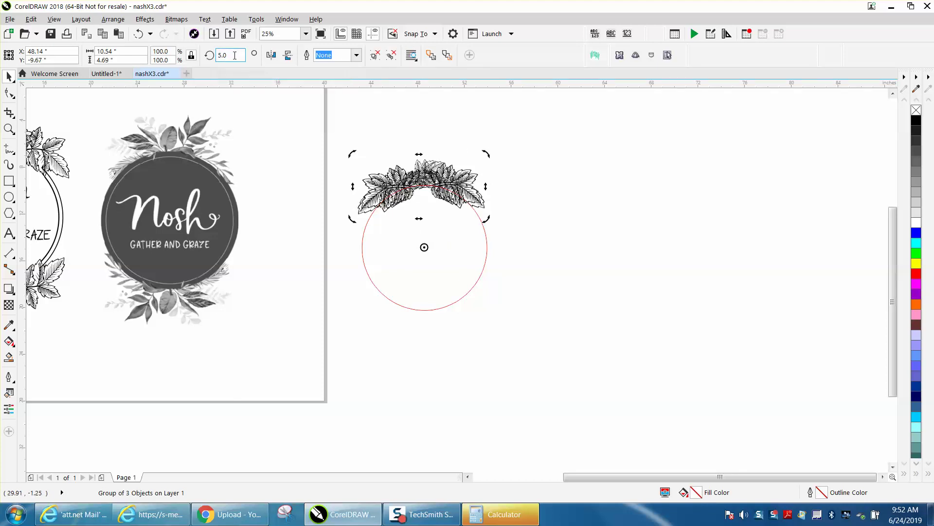
pyautogui.write('10.0')
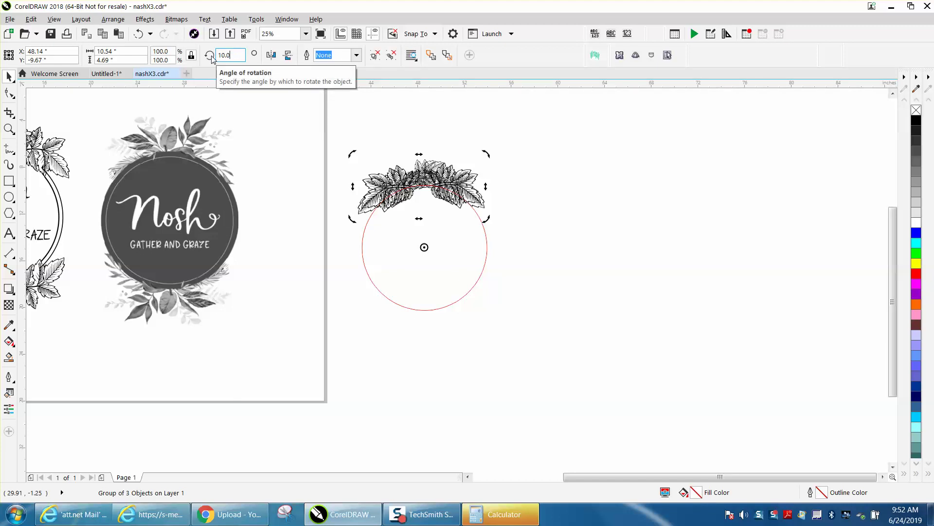
pyautogui.write('12')
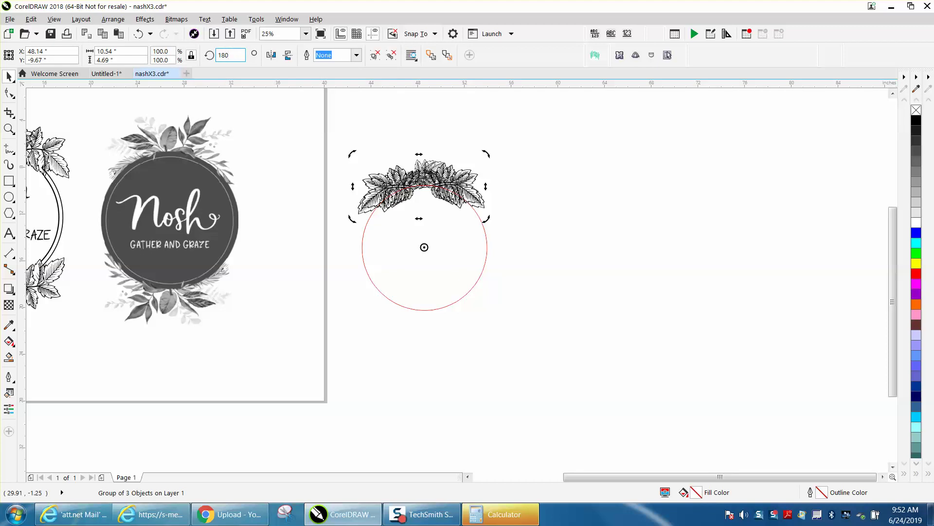
pyautogui.press('Return')
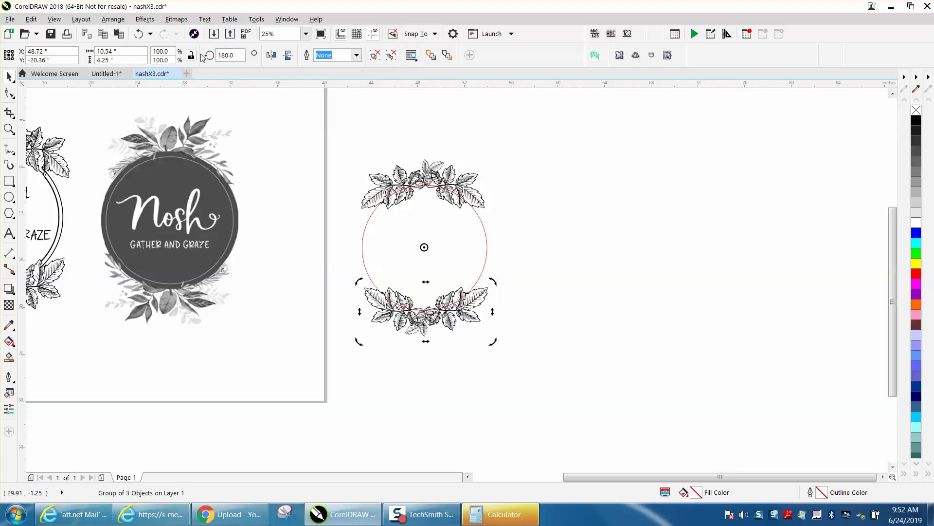
pyautogui.click(515, 265)
pyautogui.click(486, 249)
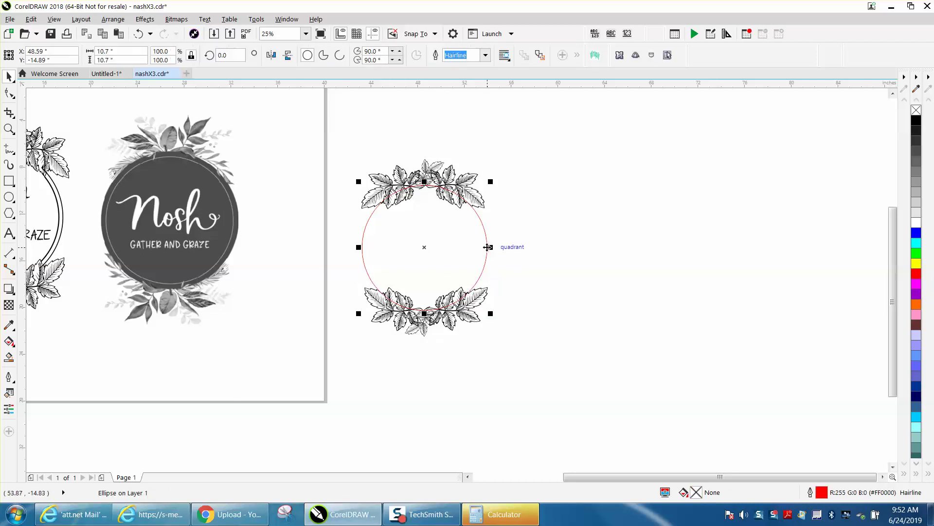
# Drop a 95.2% (10.19-inch) concentric copy of the red circle inside it
pyautogui.click(9, 129)
pyautogui.moveTo(295, 152); pyautogui.dragTo(598, 344)
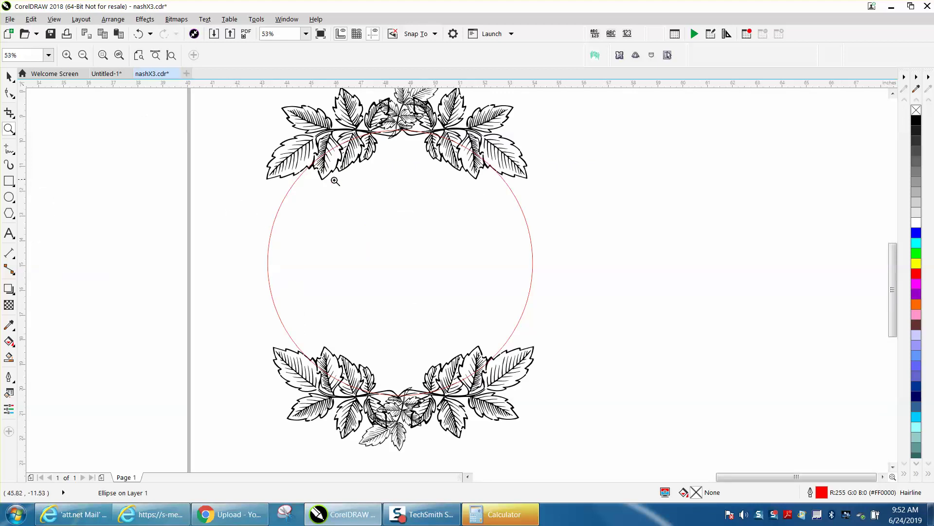
pyautogui.click(9, 77)
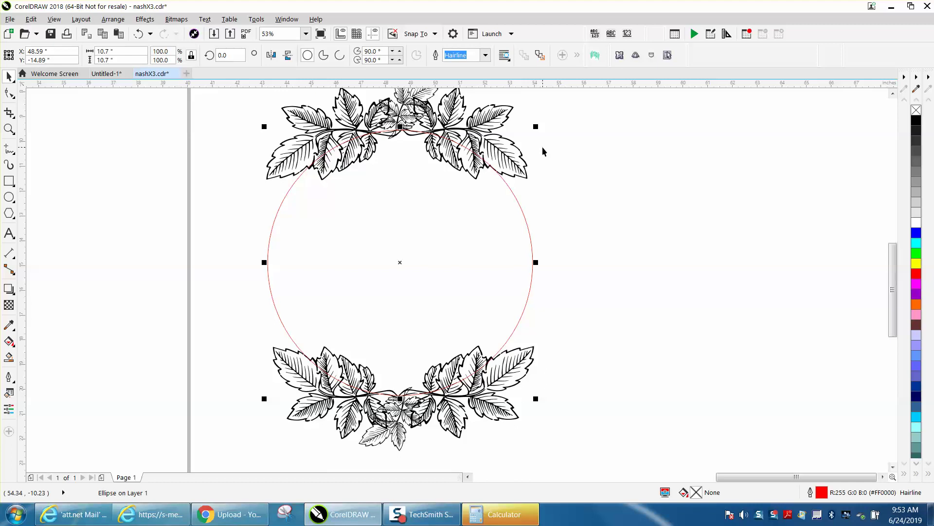
pyautogui.moveTo(536, 127); pyautogui.dragTo(535, 133)
pyautogui.rightClick(534, 133)
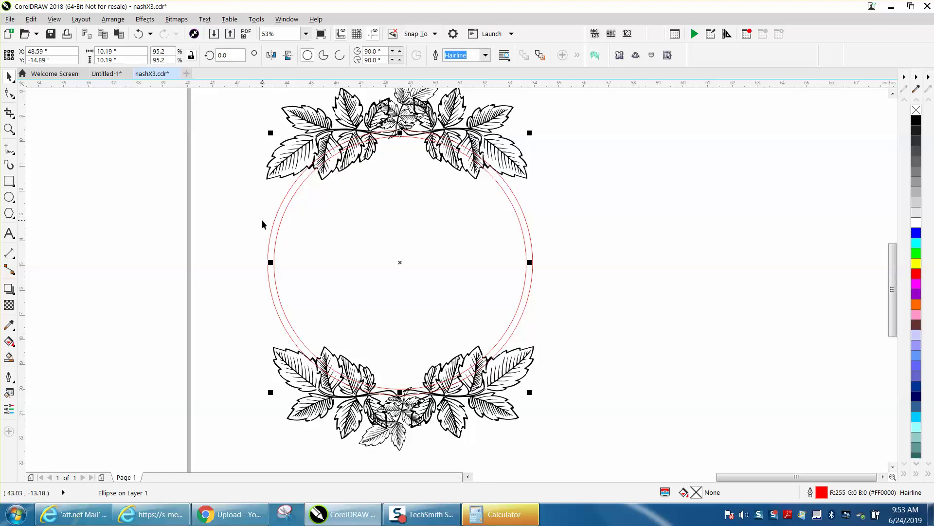
pyautogui.click(10, 358)
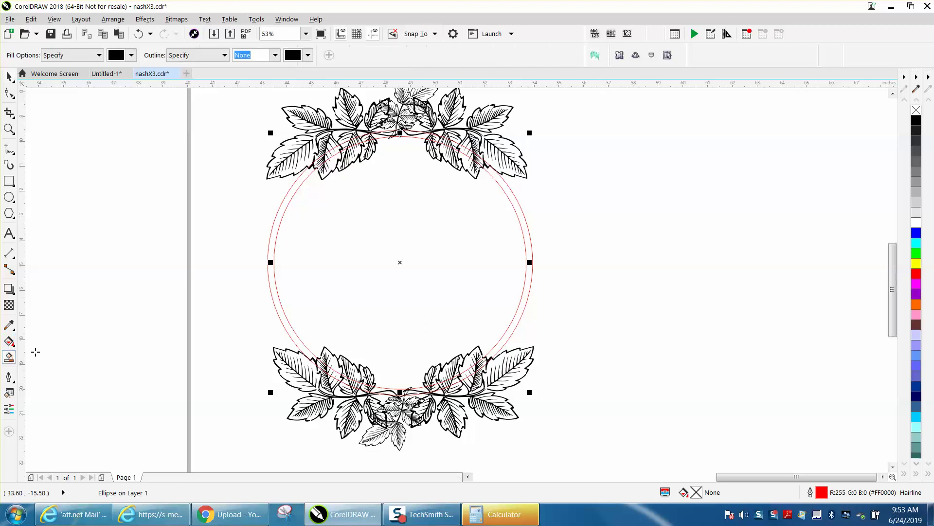
# Smart Fill the left and right gaps between the two circles in black
pyautogui.click(273, 234)
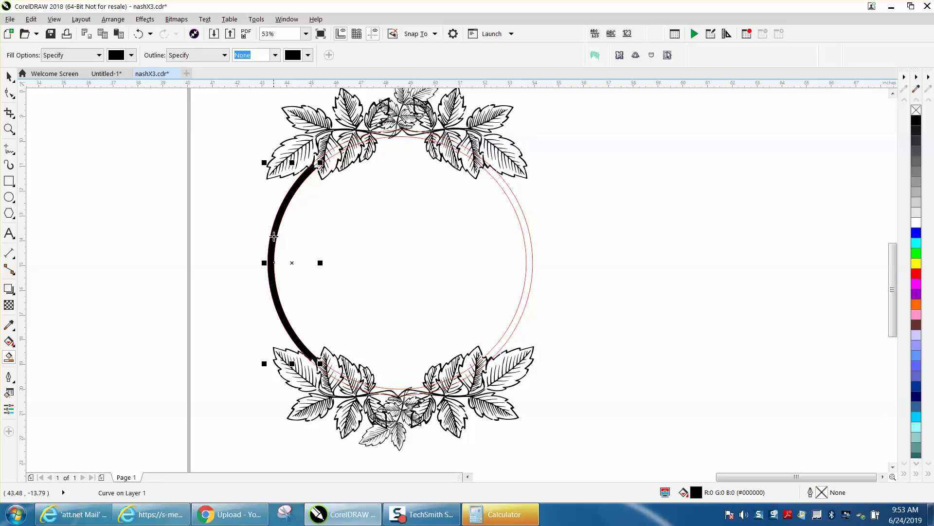
pyautogui.click(517, 207)
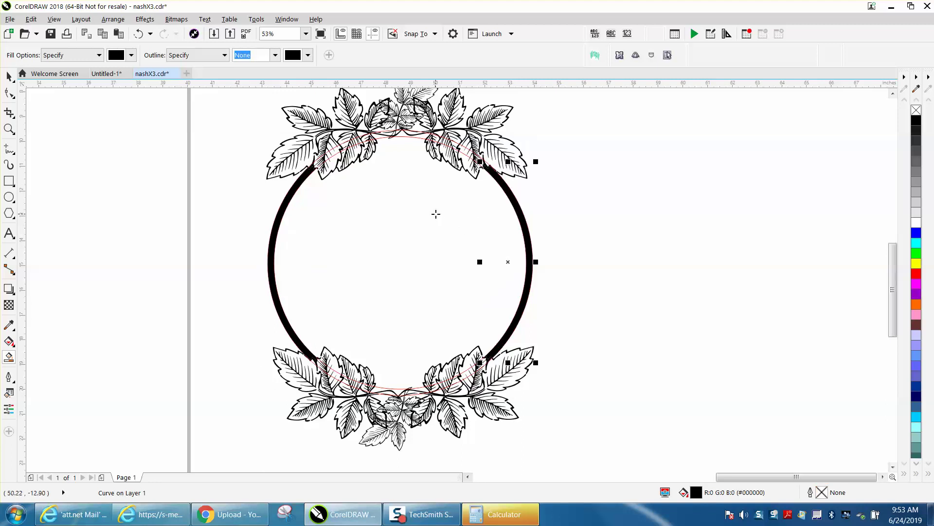
pyautogui.scroll(-2, 436, 215)
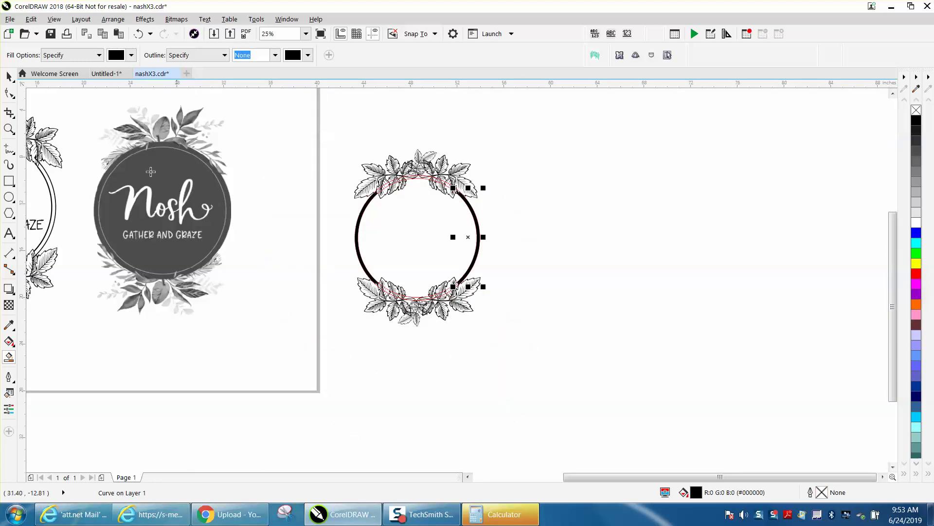
# Select all six wreath objects and remove their outlines
pyautogui.click(8, 76)
pyautogui.click(240, 121)
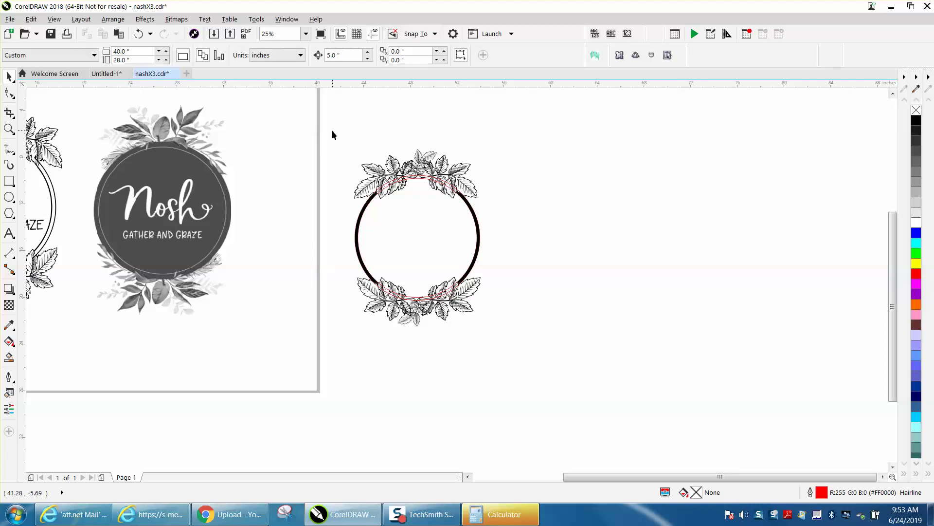
pyautogui.hotkey('ctrl', 'a')
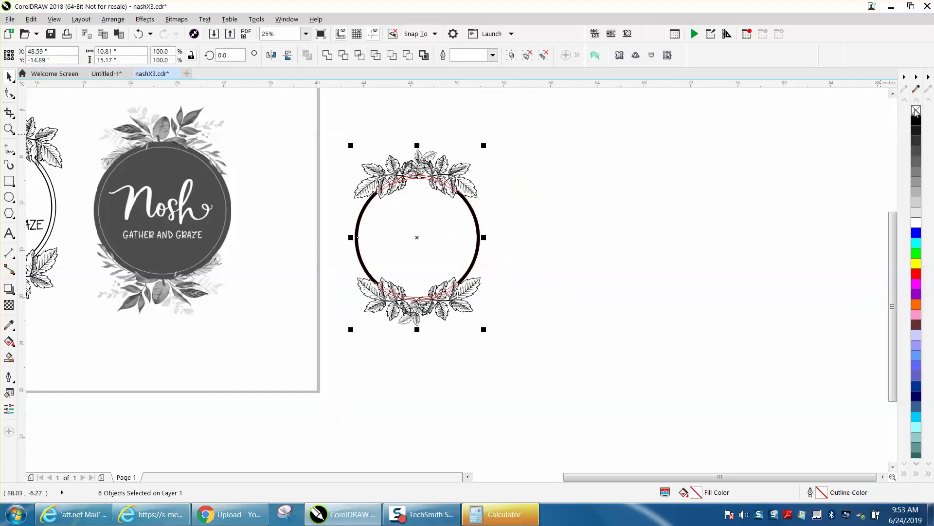
pyautogui.rightClick(916, 111)
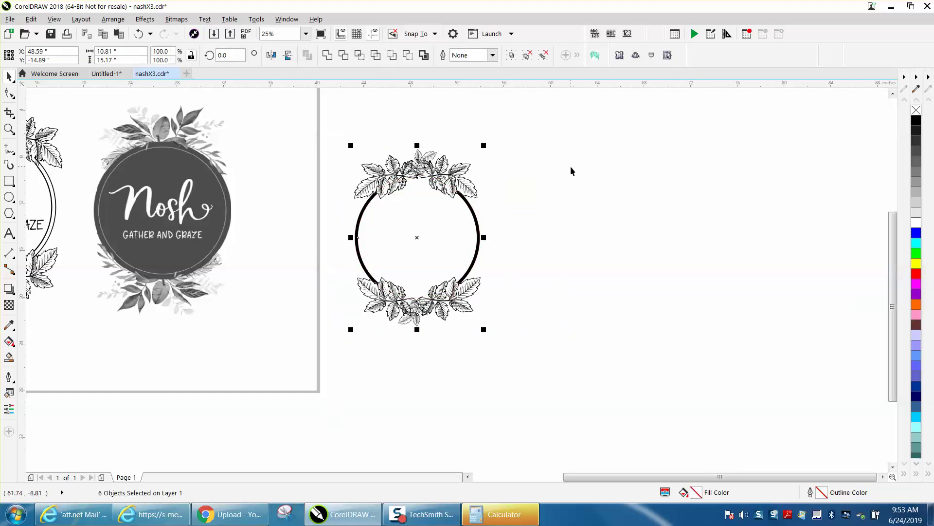
pyautogui.scroll(-2, 594, 170)
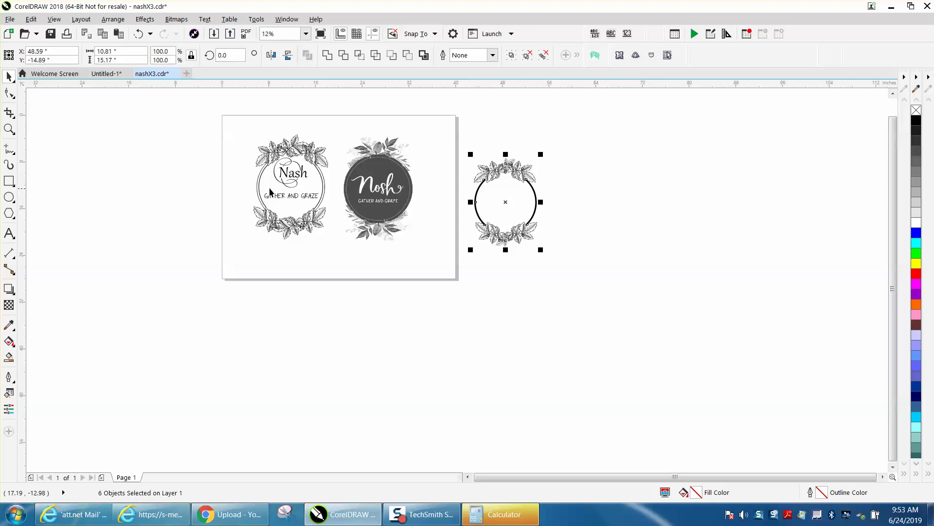
# Ungroup the left 8-object Nash logo, freeing the Gabriola 'Nash' text as its own object
pyautogui.click(284, 195)
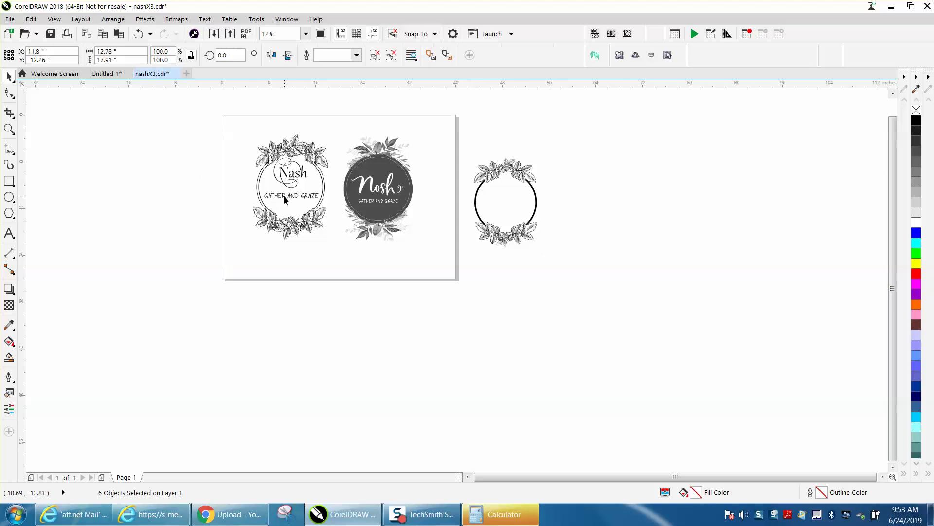
pyautogui.click(9, 129)
pyautogui.moveTo(245, 162); pyautogui.dragTo(471, 245)
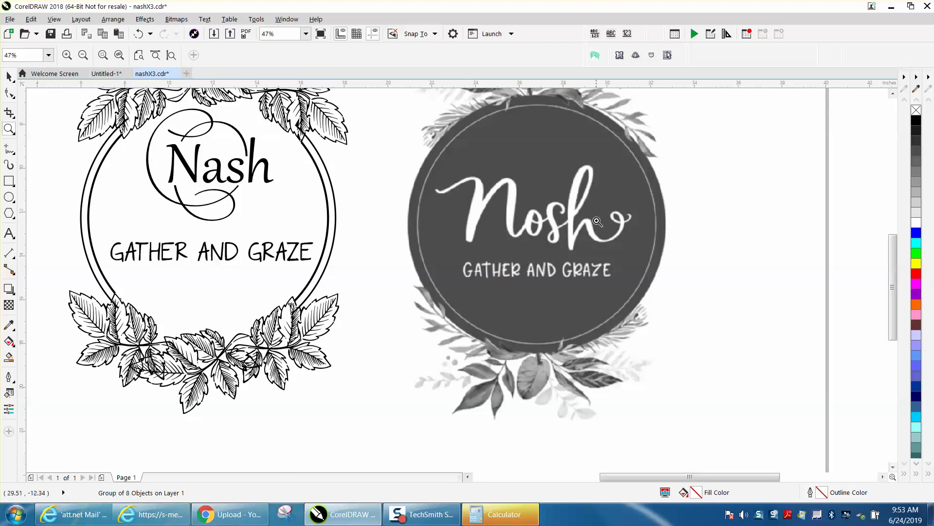
pyautogui.click(8, 77)
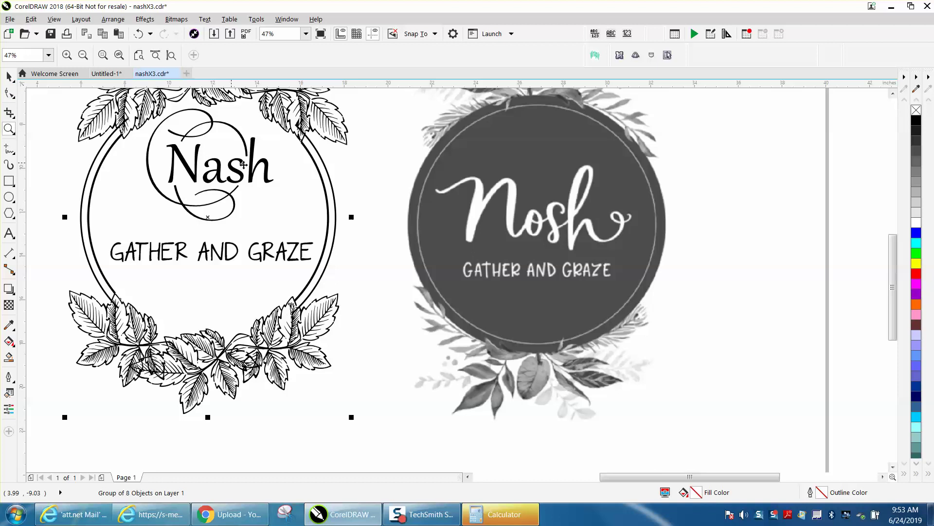
pyautogui.click(376, 165)
pyautogui.click(251, 171)
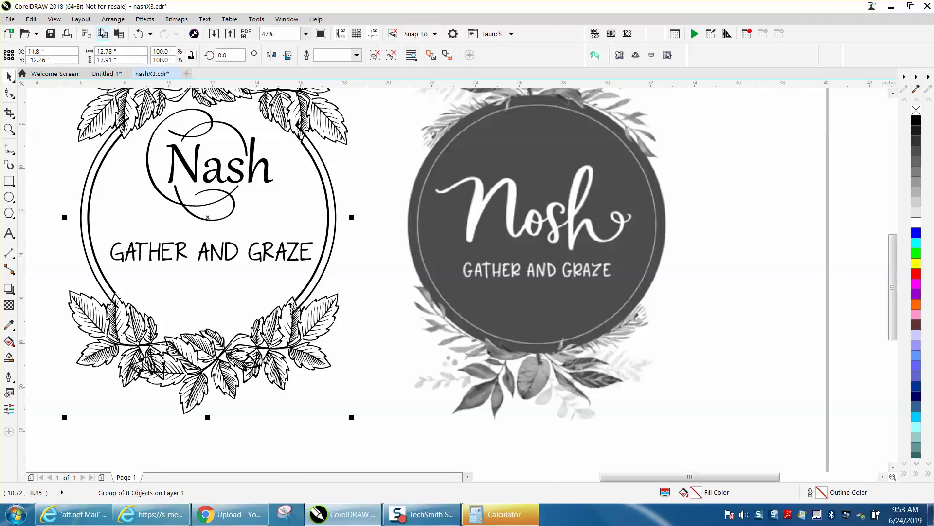
pyautogui.click(113, 19)
pyautogui.moveTo(144, 235)
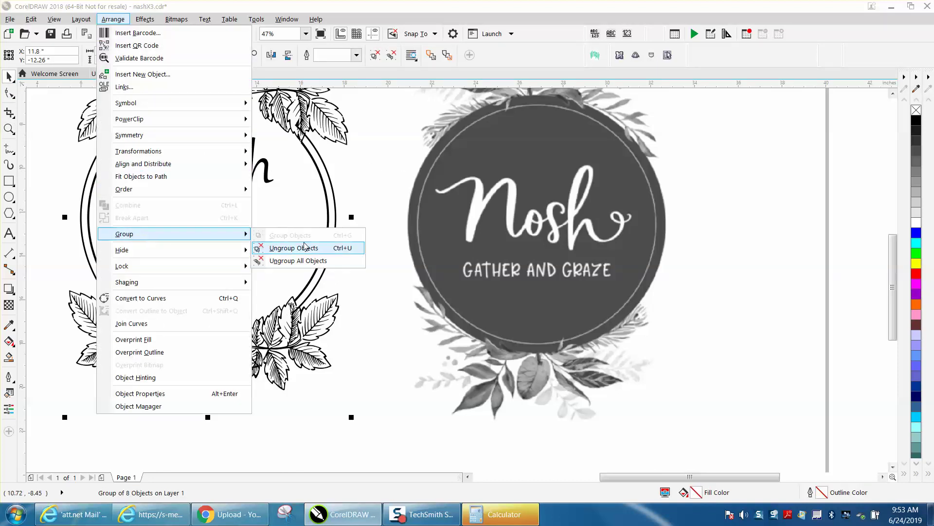
pyautogui.click(285, 242)
# Give the Nash lettering OpenType Stylistic Set 7 swashes, after trying Stylistic Set 4
pyautogui.click(250, 180)
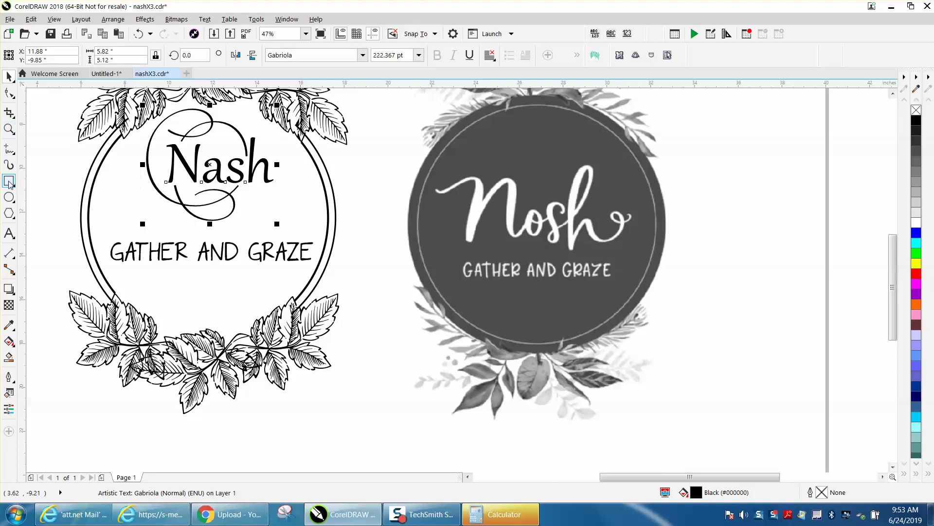
pyautogui.click(10, 234)
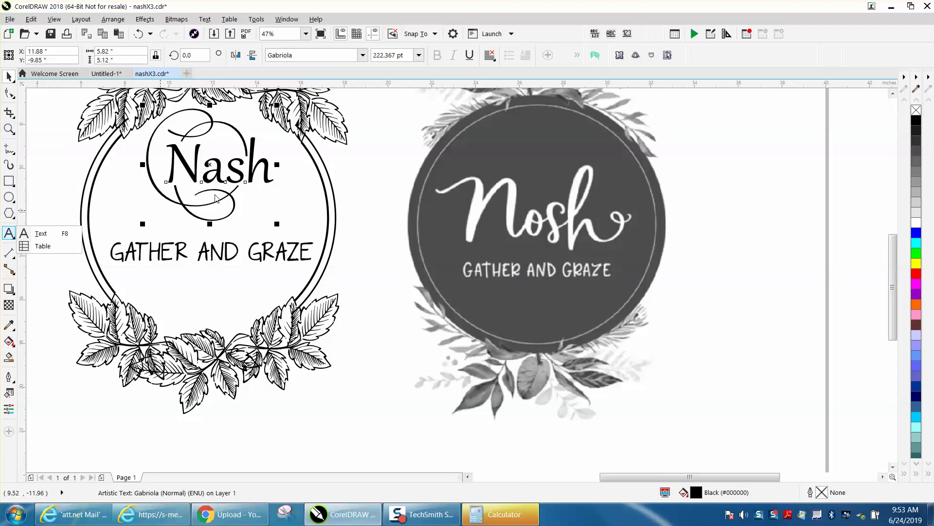
pyautogui.click(273, 166)
pyautogui.moveTo(271, 170); pyautogui.dragTo(154, 169)
pyautogui.click(220, 217)
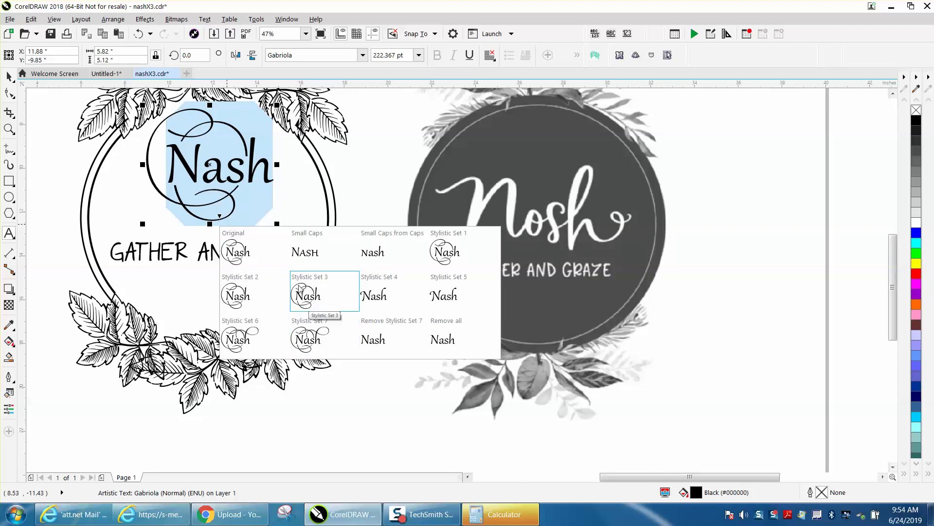
pyautogui.click(375, 299)
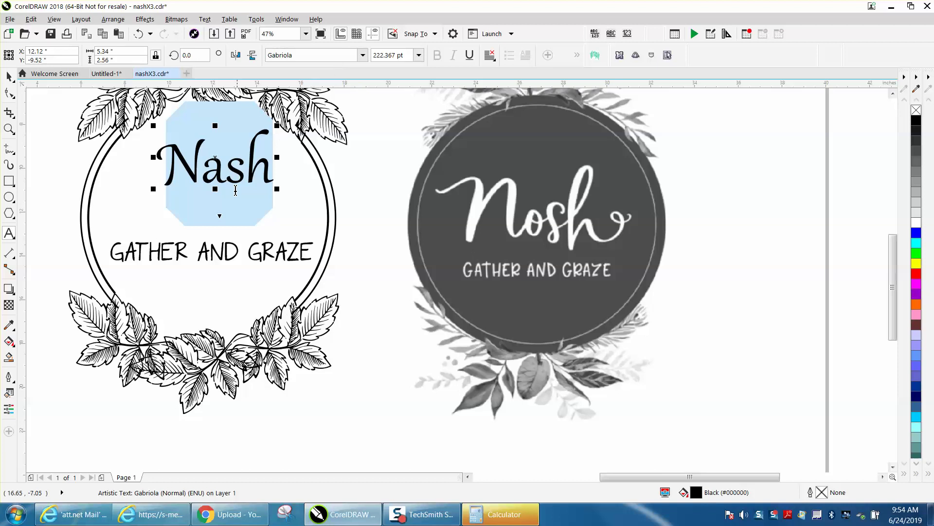
pyautogui.click(220, 215)
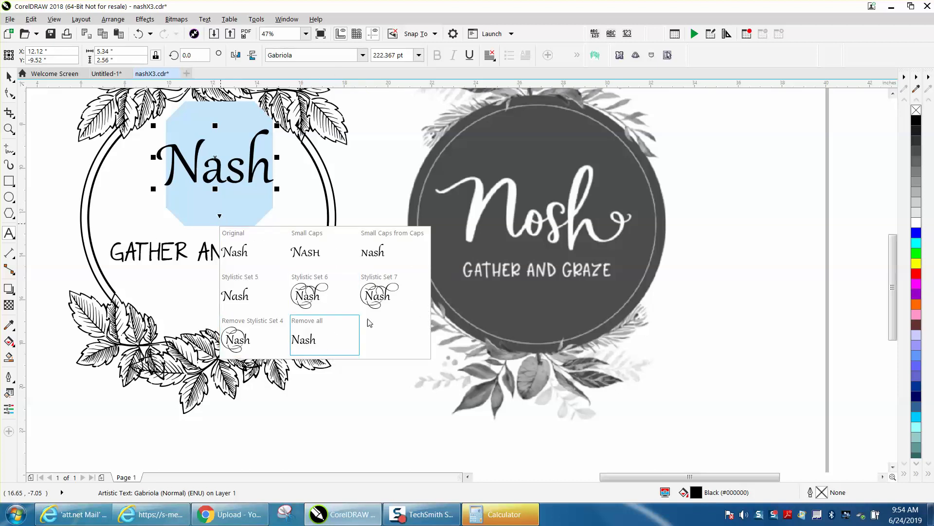
pyautogui.click(374, 292)
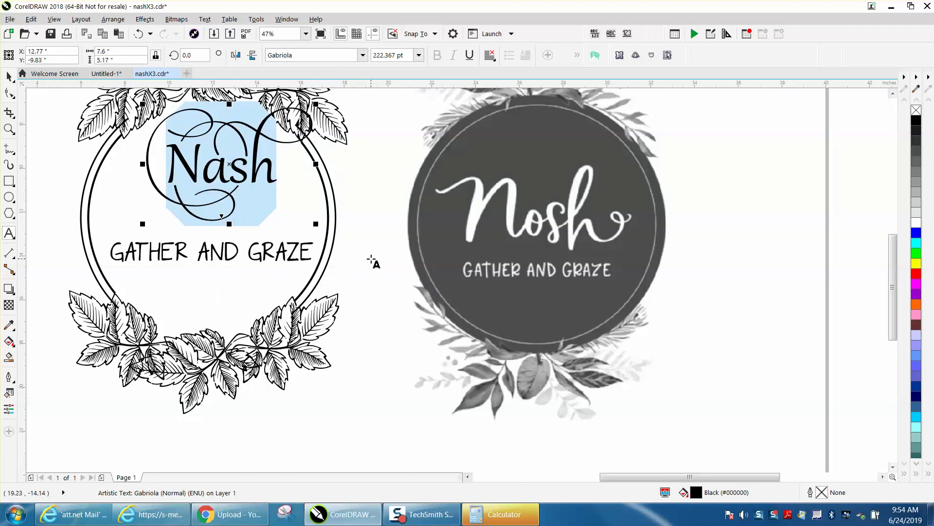
pyautogui.click(372, 260)
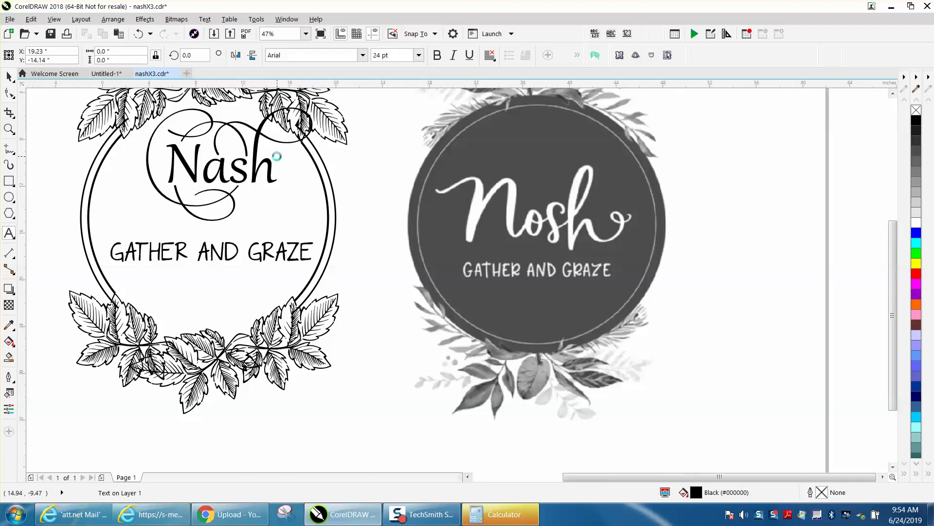
pyautogui.scroll(-2, 276, 155)
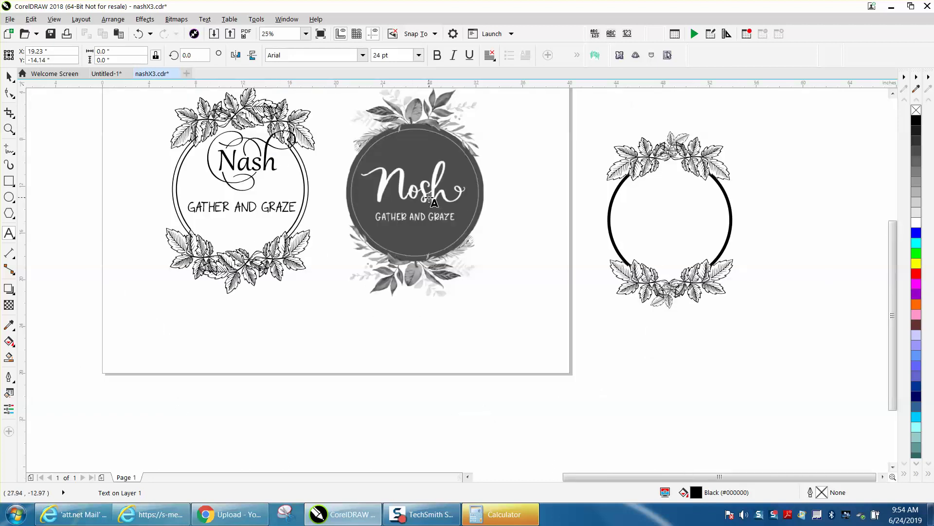
# Zoom into the right wreath and undo, then redo, the thick left and right arc fills
pyautogui.click(9, 129)
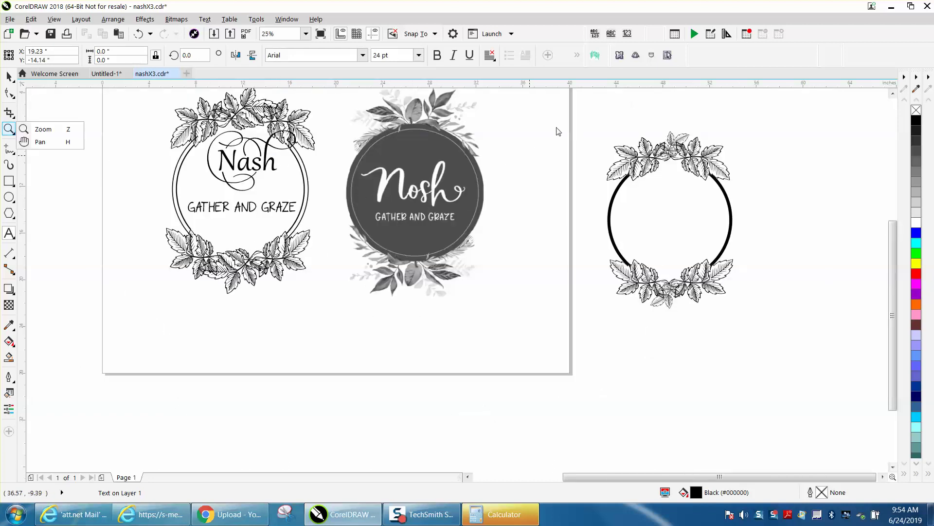
pyautogui.moveTo(590, 128); pyautogui.dragTo(796, 330)
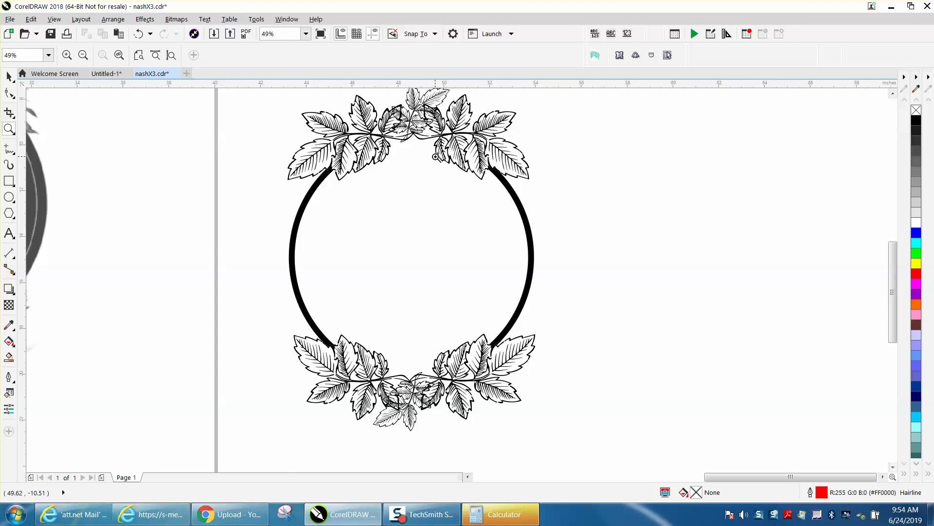
pyautogui.click(139, 34)
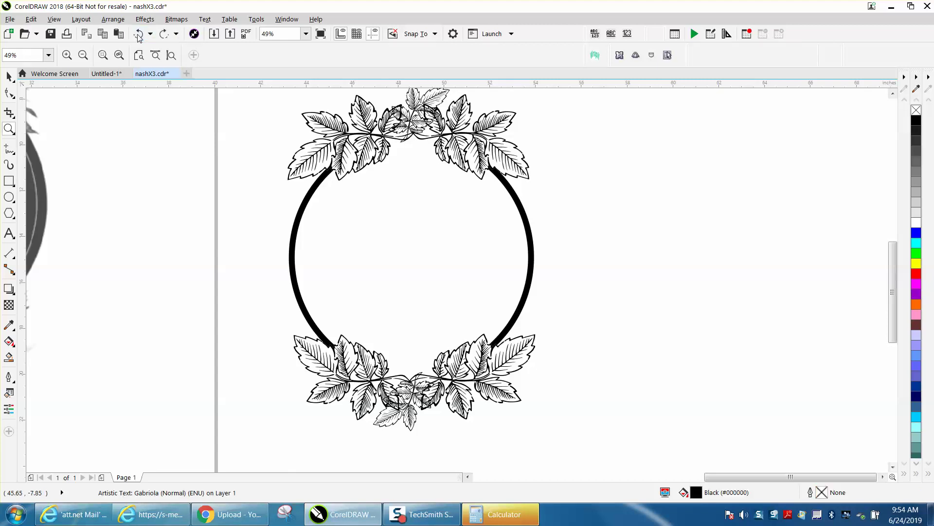
pyautogui.click(138, 34)
pyautogui.click(139, 34)
pyautogui.click(139, 34)
pyautogui.click(139, 34)
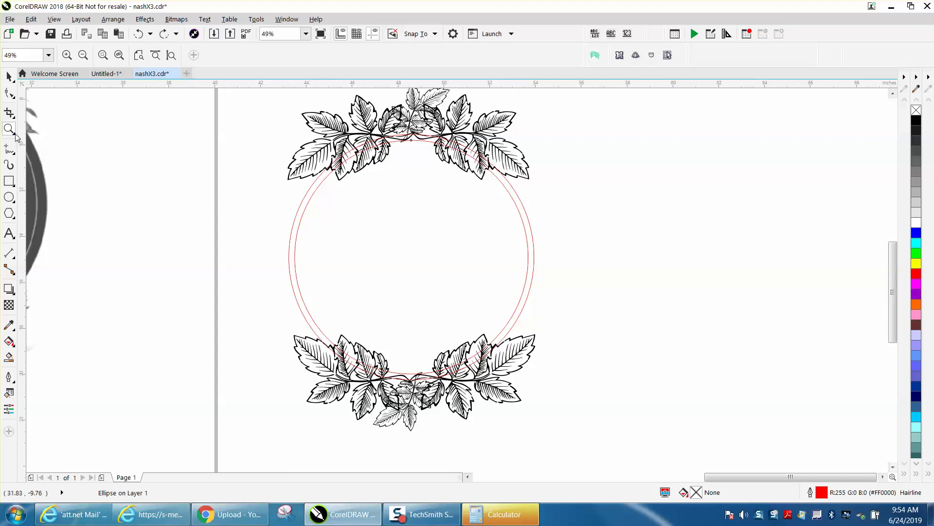
pyautogui.click(164, 34)
pyautogui.click(164, 33)
pyautogui.click(164, 34)
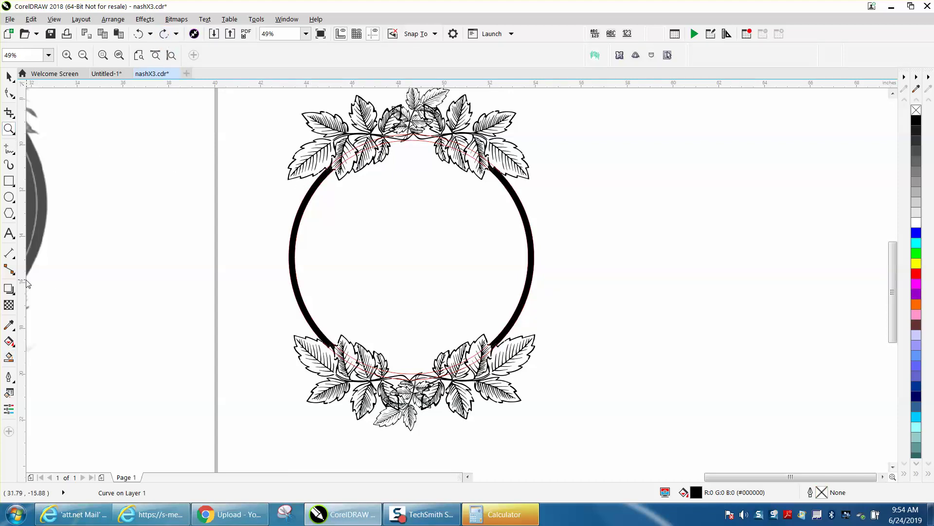
# Smart Fill four gaps beneath the top leaf branch in black
pyautogui.moveTo(293, 129); pyautogui.dragTo(553, 199)
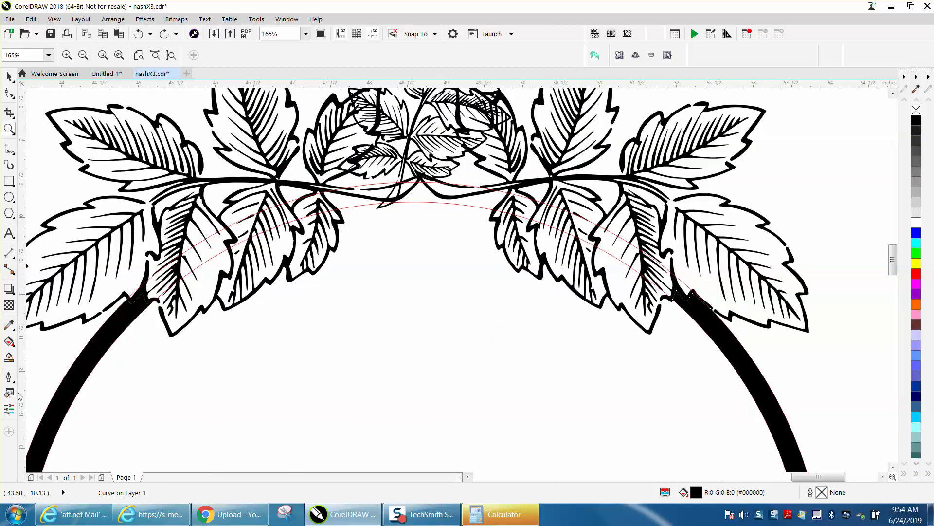
pyautogui.click(9, 356)
pyautogui.click(428, 193)
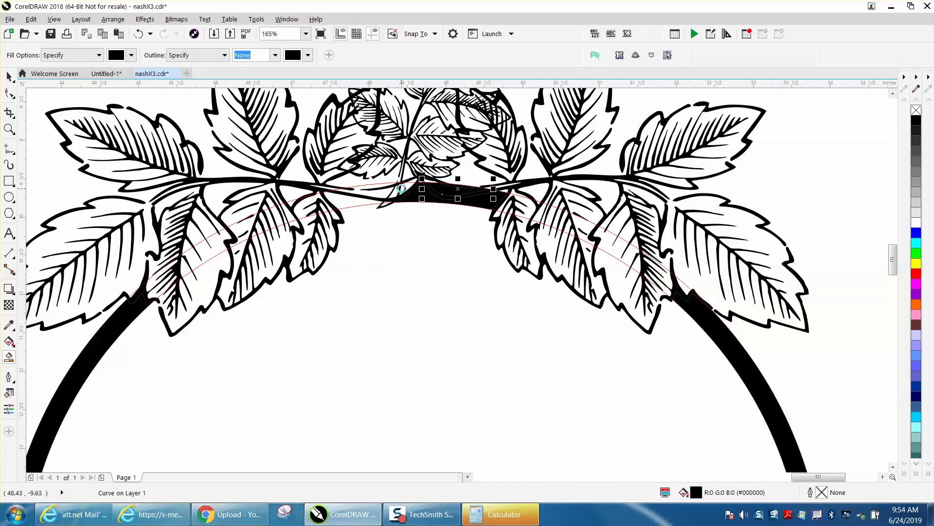
pyautogui.click(401, 189)
pyautogui.click(370, 195)
pyautogui.click(323, 202)
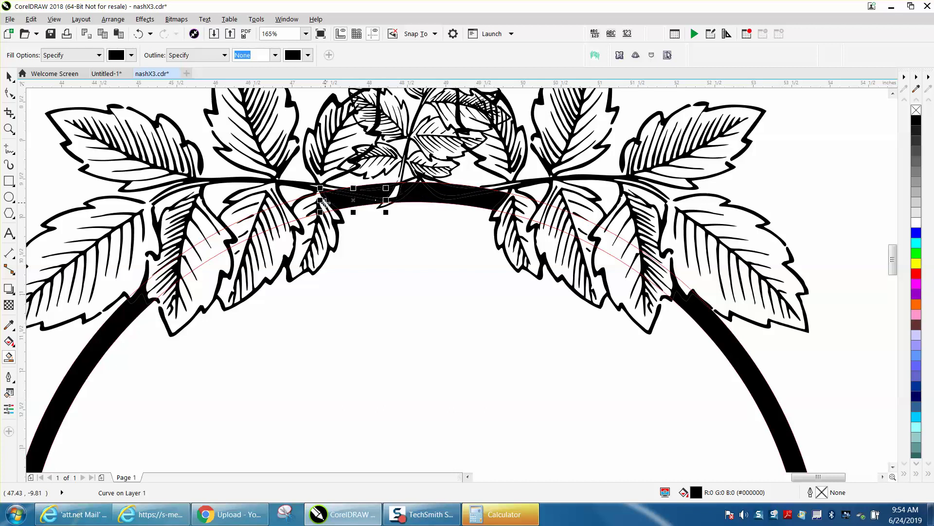
pyautogui.scroll(-3, 443, 255)
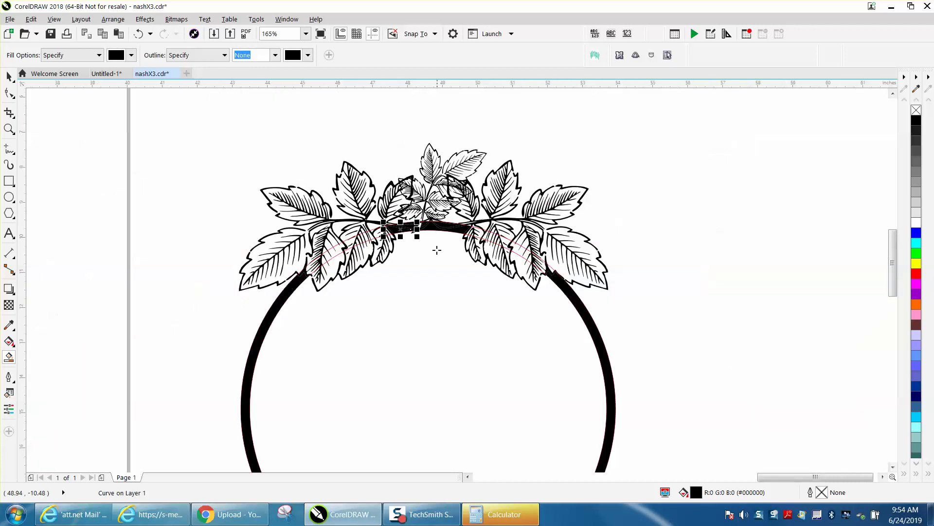
pyautogui.scroll(-2, 391, 315)
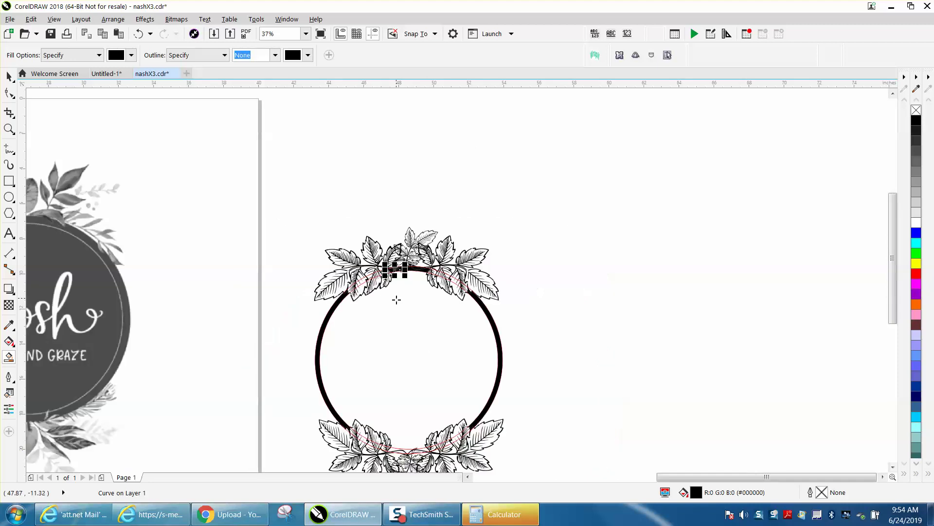
# Marquee-select every object of the right wreath
pyautogui.click(8, 77)
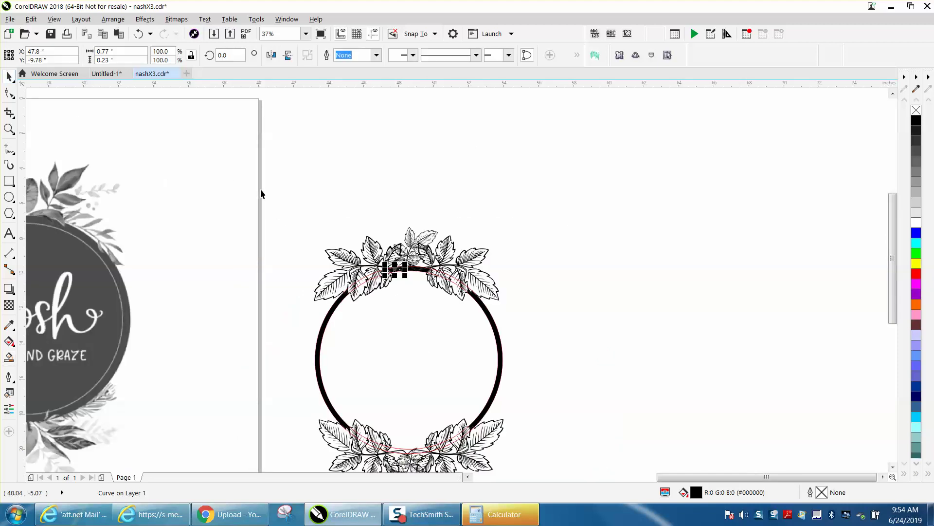
pyautogui.scroll(-2, 272, 192)
pyautogui.moveTo(269, 206); pyautogui.dragTo(433, 334)
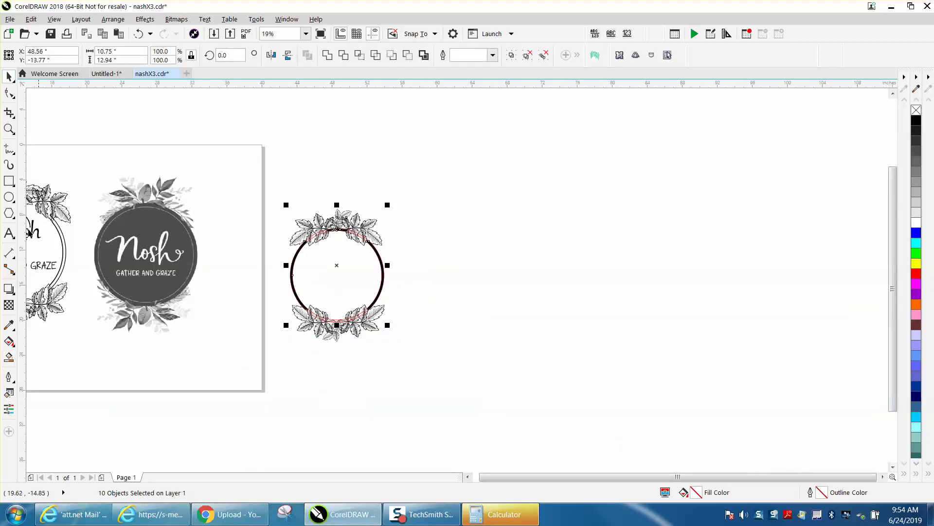